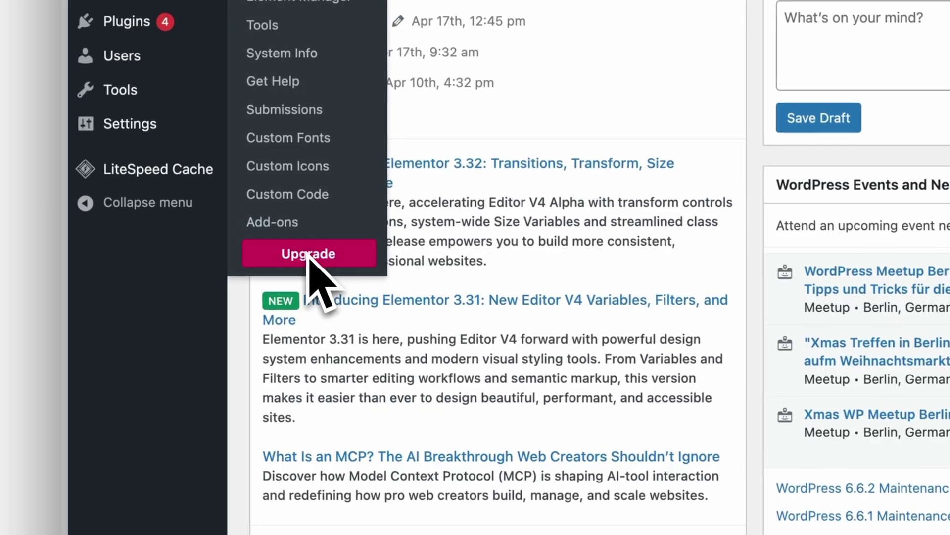
# Go to the Elementor Pro upgrade pricing page and highlight its 'Unlock the Full Range of Pro Features' heading
pyautogui.click(312, 254)
pyautogui.moveTo(294, 182); pyautogui.dragTo(869, 197)
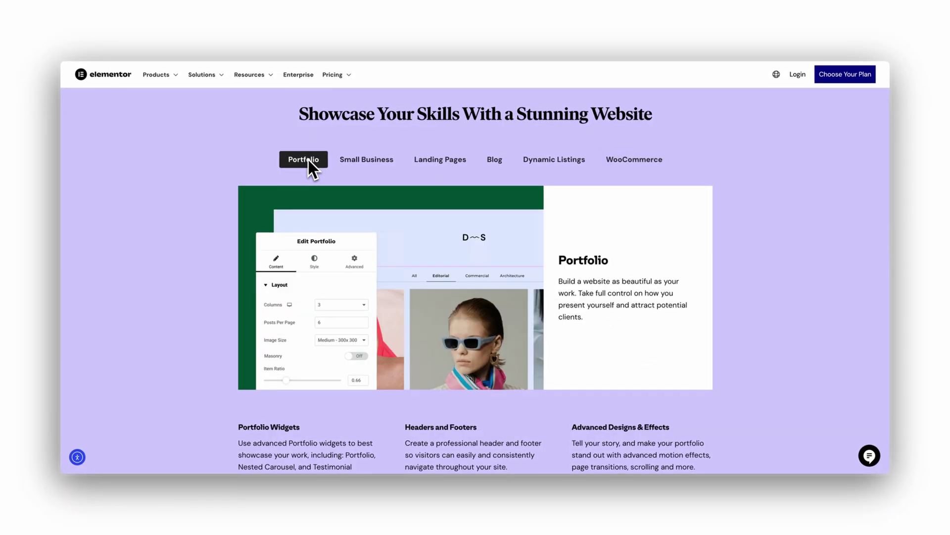
# Preview the Small Business and Landing Pages showcase examples on the Elementor website
pyautogui.click(367, 160)
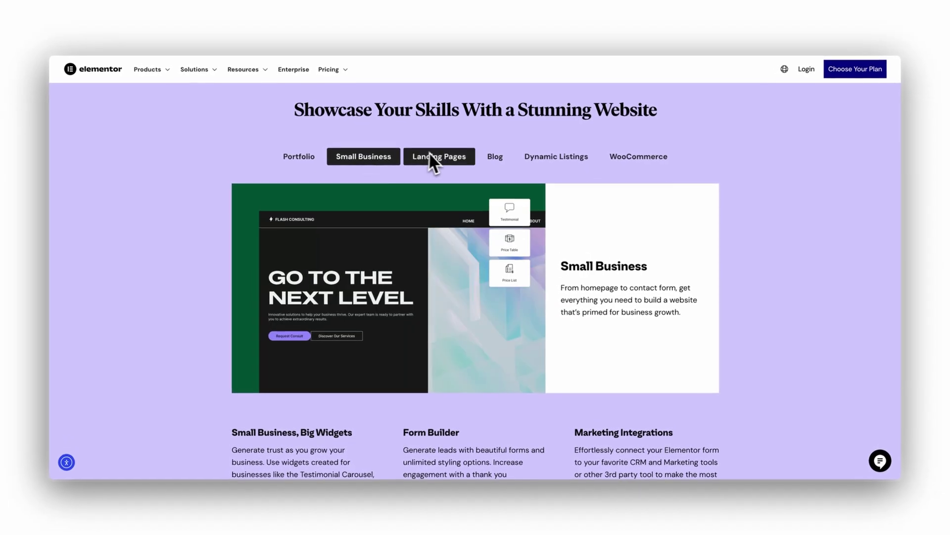
pyautogui.click(442, 156)
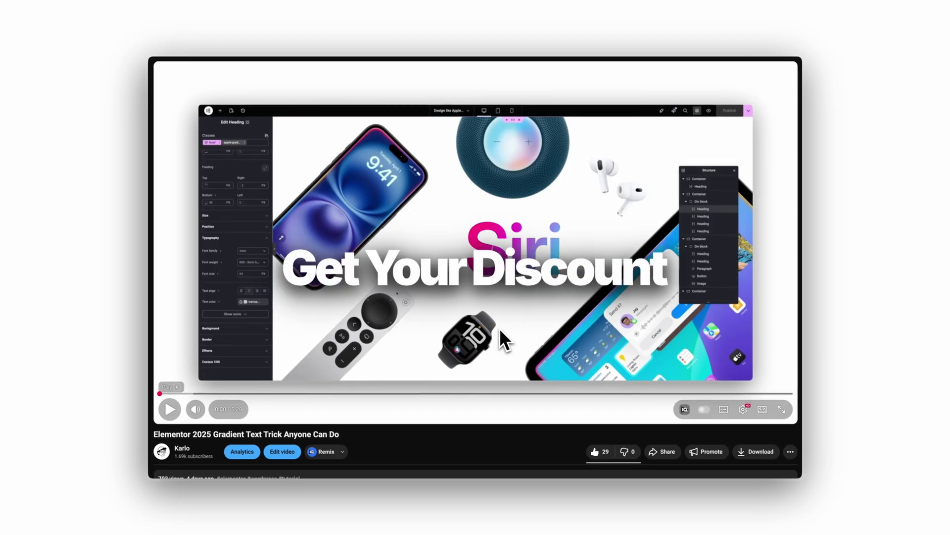
# Expand the YouTube video description and highlight the Elementor Pro link line
pyautogui.scroll(-5, 500, 329)
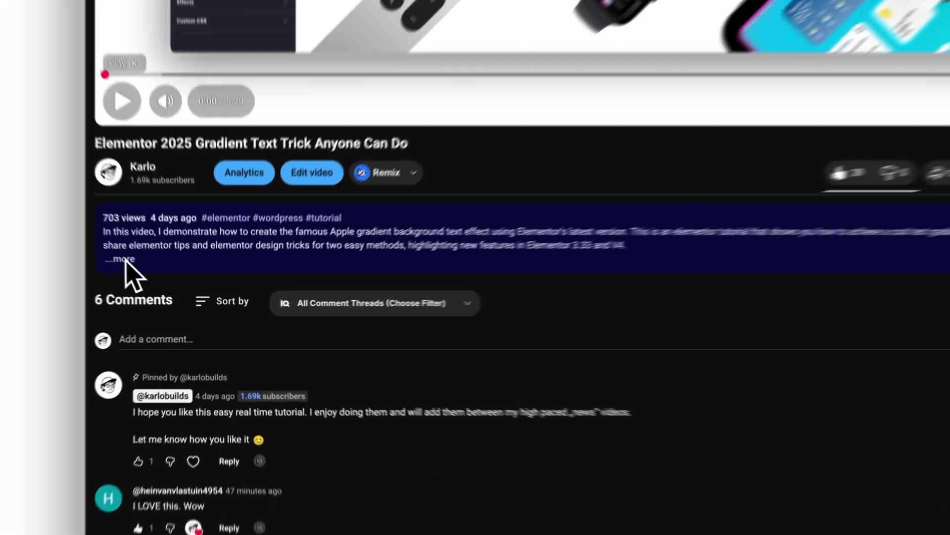
pyautogui.click(168, 288)
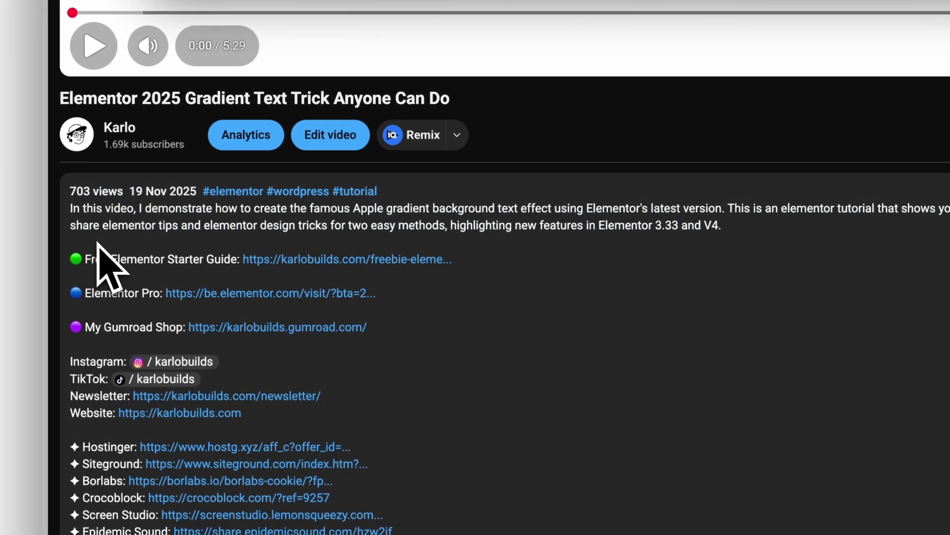
pyautogui.moveTo(71, 293); pyautogui.dragTo(154, 293)
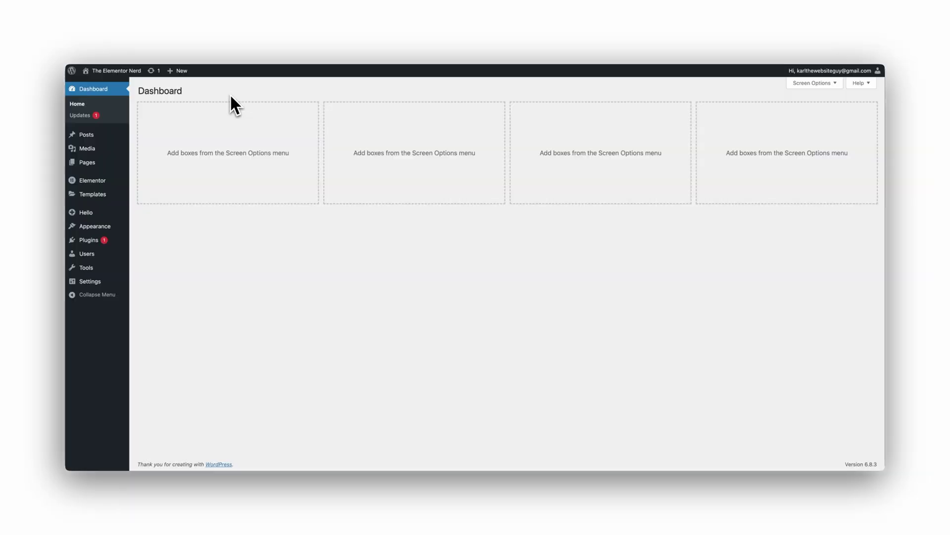
# Go to Elementor's Home page in the WordPress dashboard and look through it
pyautogui.click(118, 236)
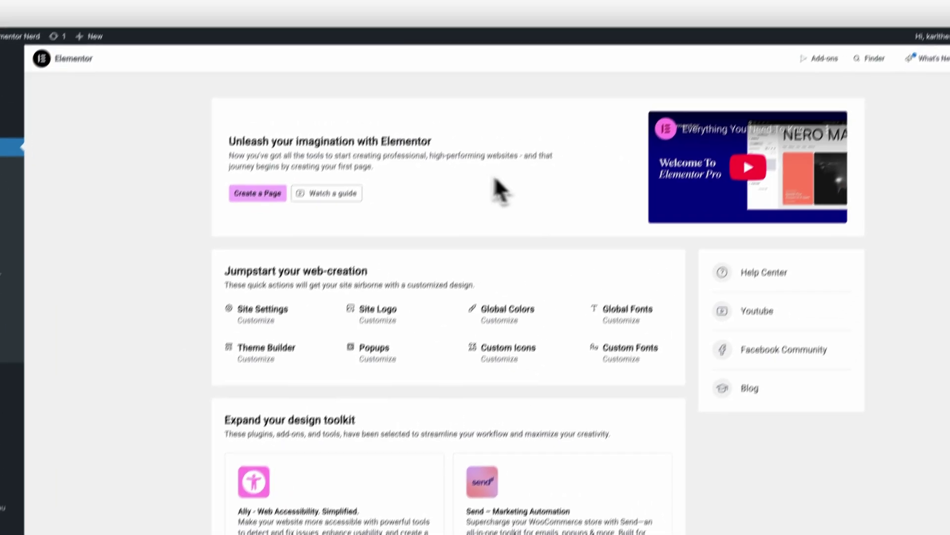
pyautogui.scroll(-5, 495, 193)
pyautogui.scroll(6, 459, 198)
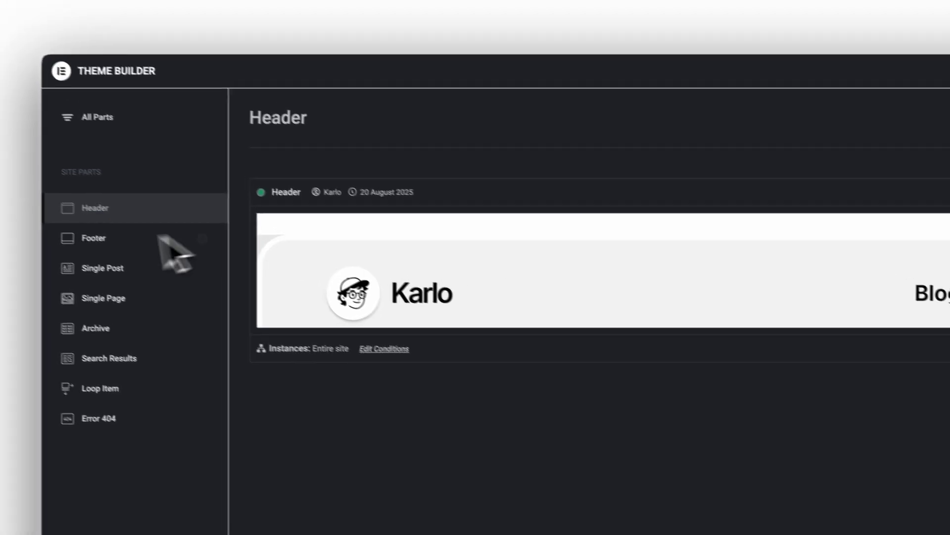
# View the Footer template preview, then the empty Error 404 site part
pyautogui.click(94, 238)
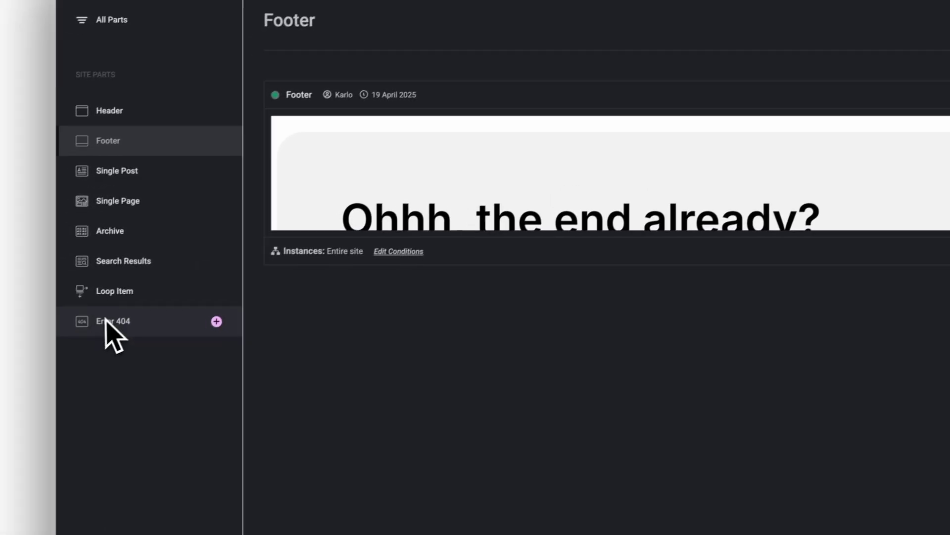
pyautogui.click(105, 320)
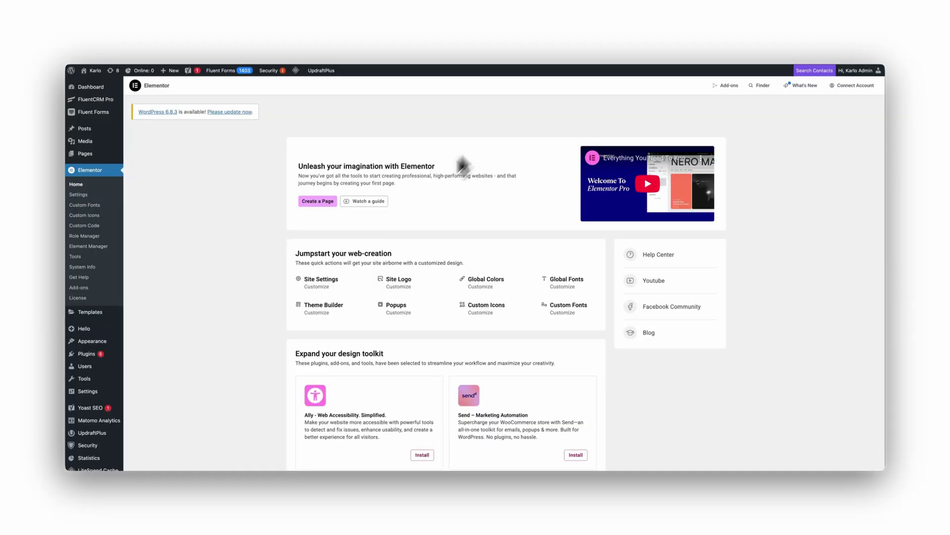
# Open the 'black friday deals' popup template in the Elementor editor
pyautogui.scroll(-3, 269, 321)
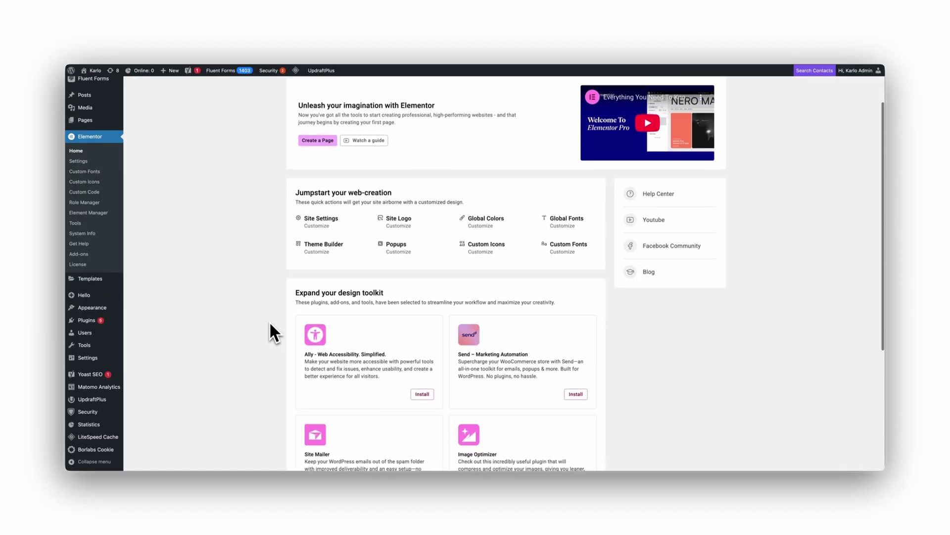
pyautogui.moveTo(106, 283)
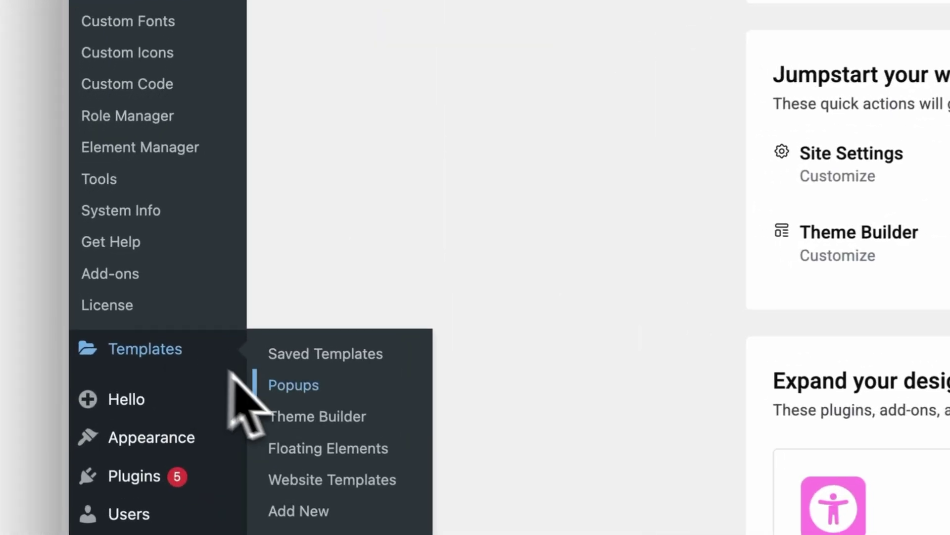
pyautogui.click(304, 388)
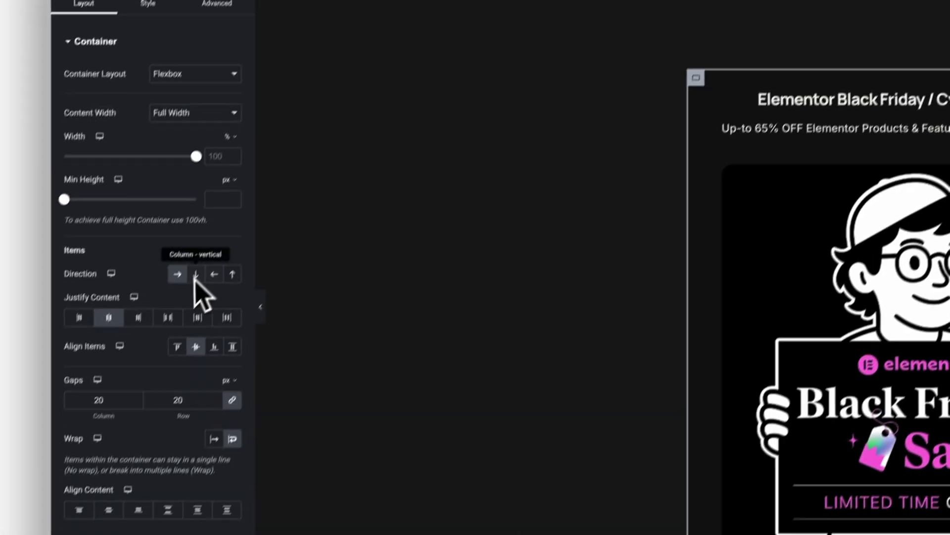
# Set the popup container direction to Column and centre the subheading with Align Self
pyautogui.click(197, 274)
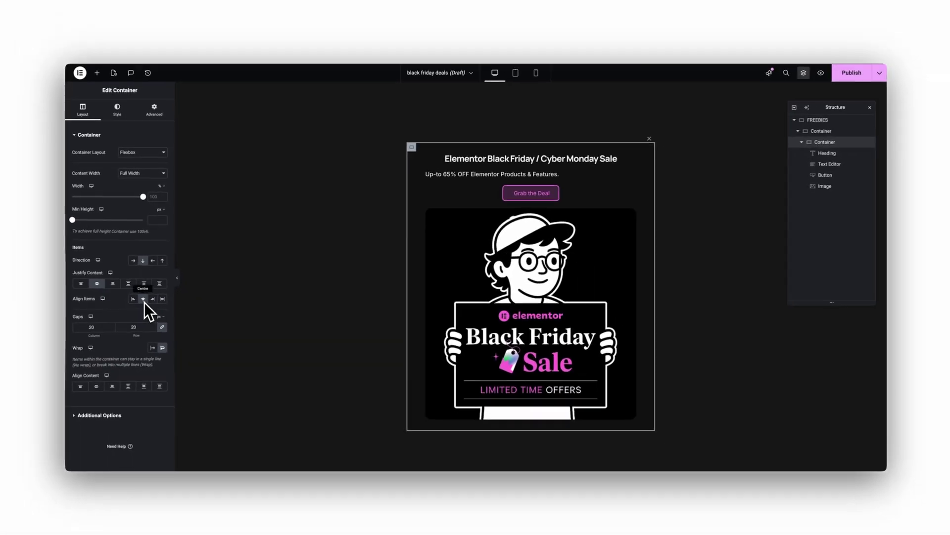
pyautogui.click(551, 167)
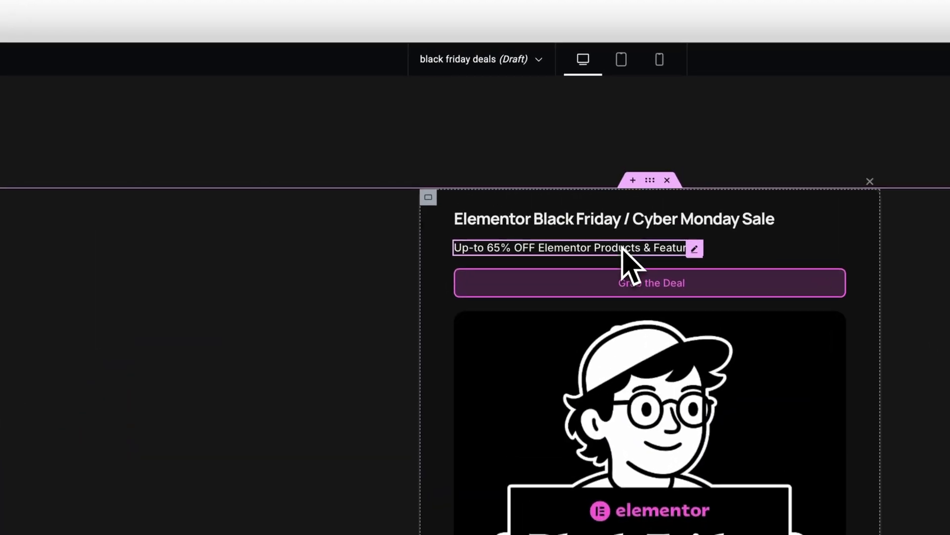
pyautogui.click(121, 98)
pyautogui.click(199, 146)
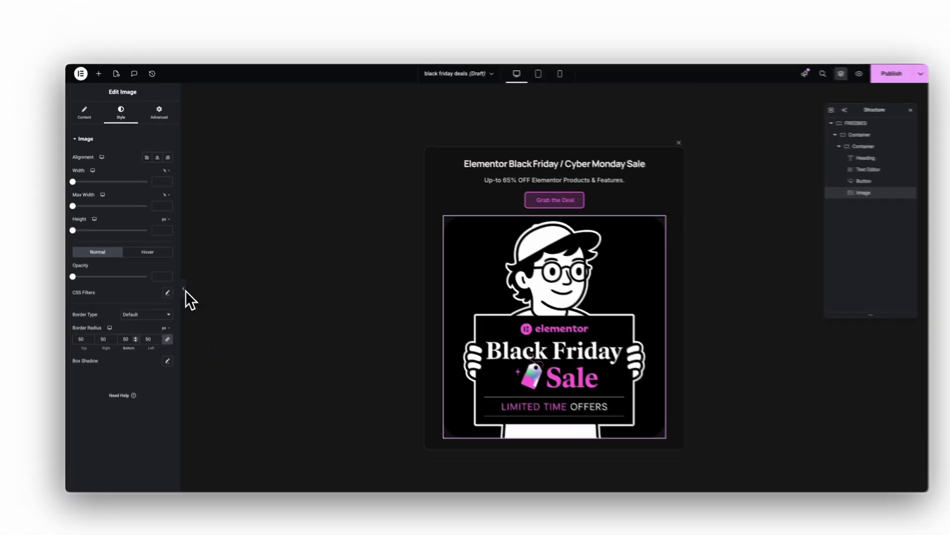
# Preview the popup with its Black Friday image and bring up the publishing options
pyautogui.click(275, 459)
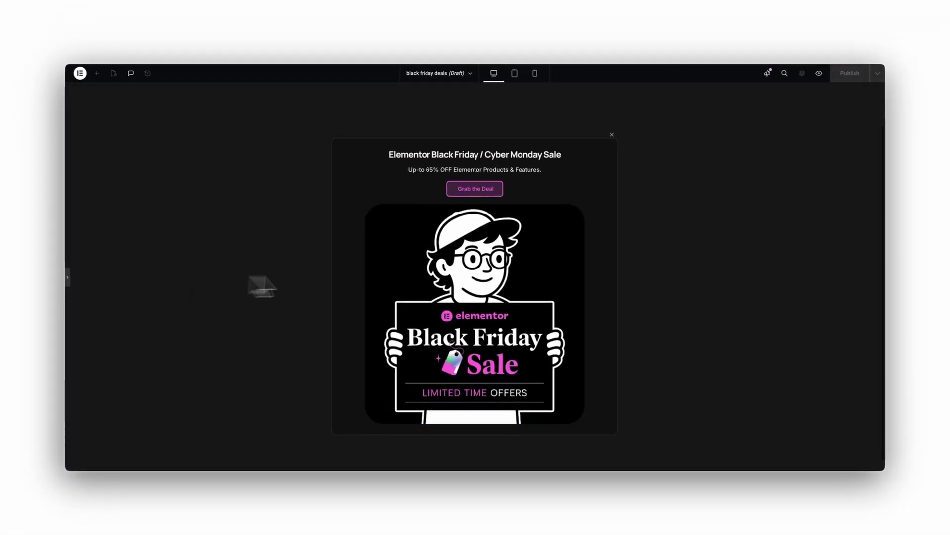
pyautogui.click(399, 394)
pyautogui.click(877, 73)
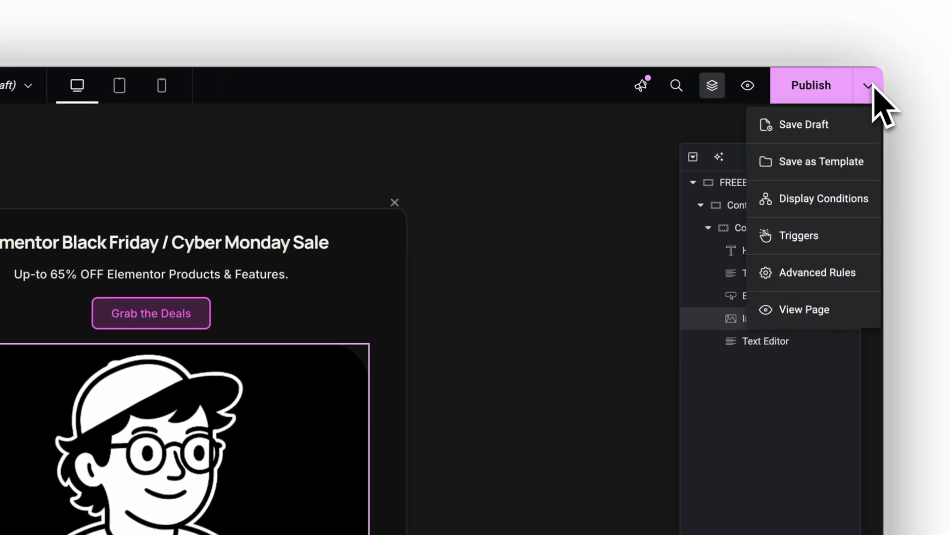
# Set the popup's On Page Load trigger to Yes and review its Advanced Rules
pyautogui.click(819, 199)
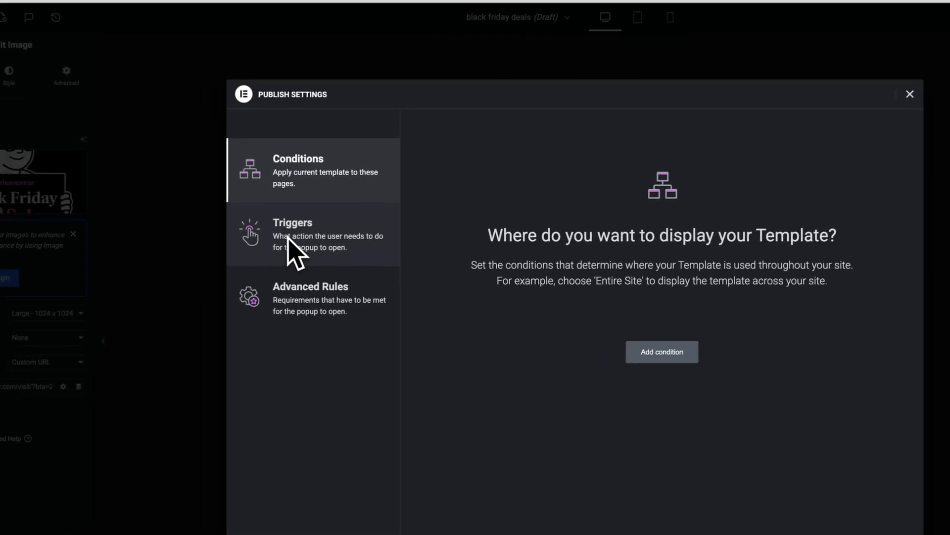
pyautogui.click(289, 245)
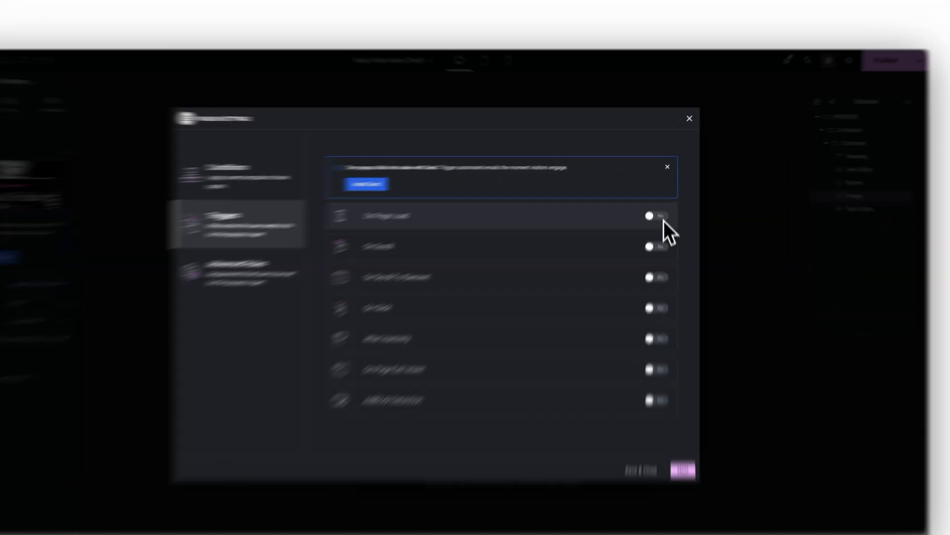
pyautogui.click(661, 219)
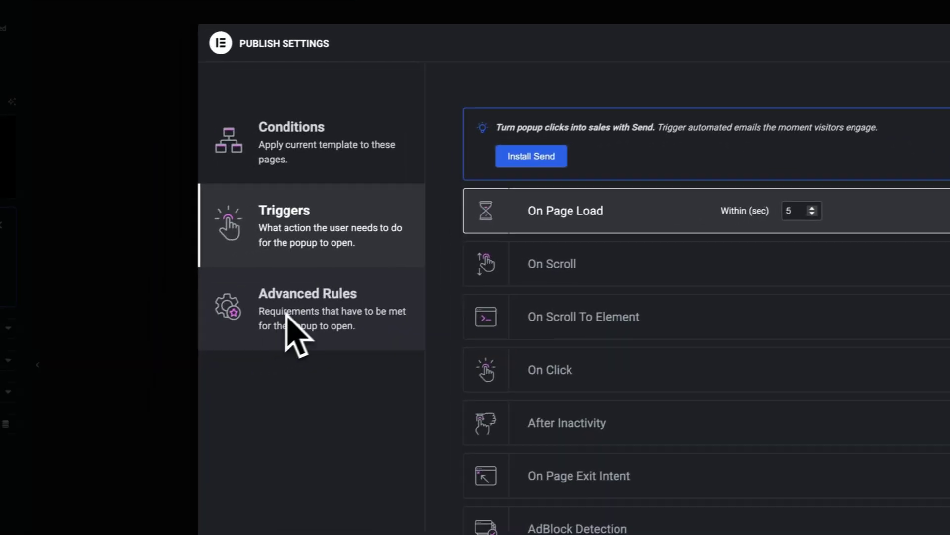
pyautogui.click(290, 320)
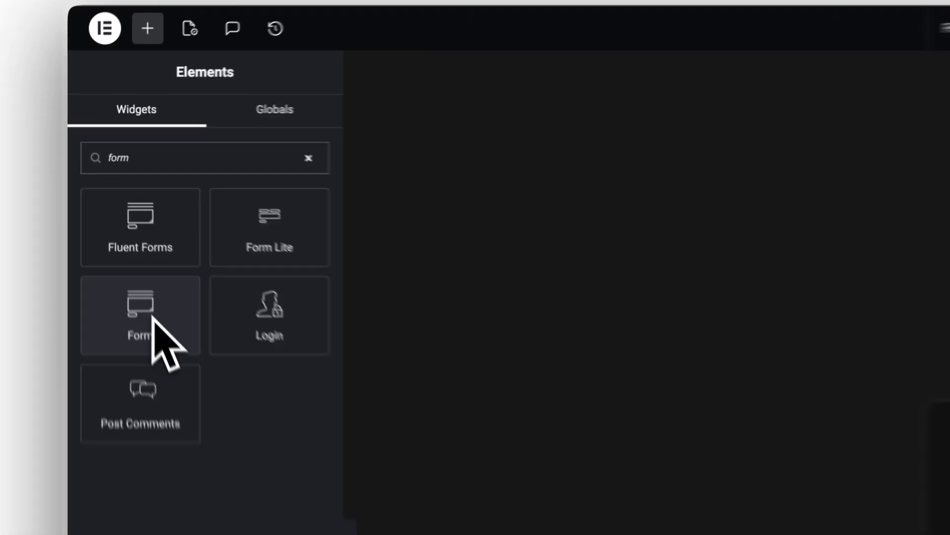
# Add a Form widget, then copy the styled signup form and paste its style onto the contact form
pyautogui.moveTo(152, 316); pyautogui.dragTo(561, 277)
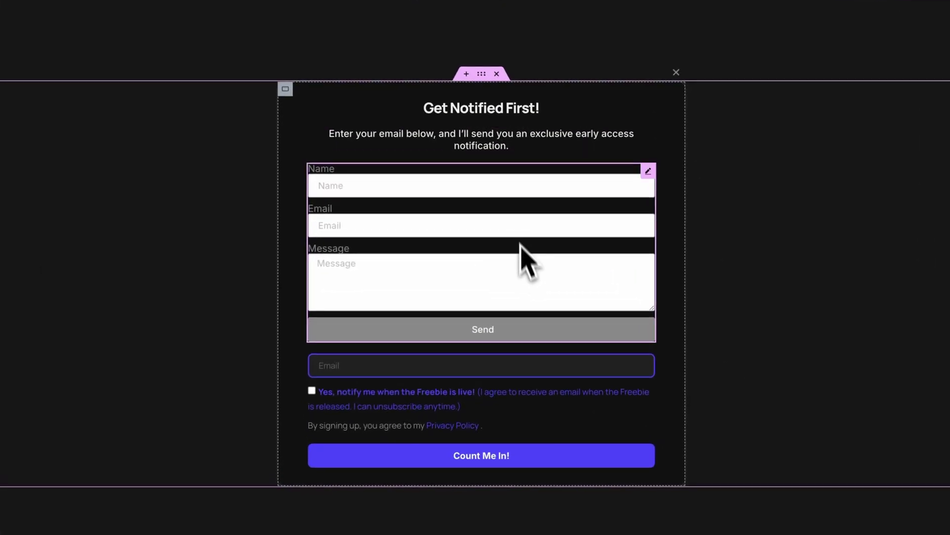
pyautogui.click(648, 362)
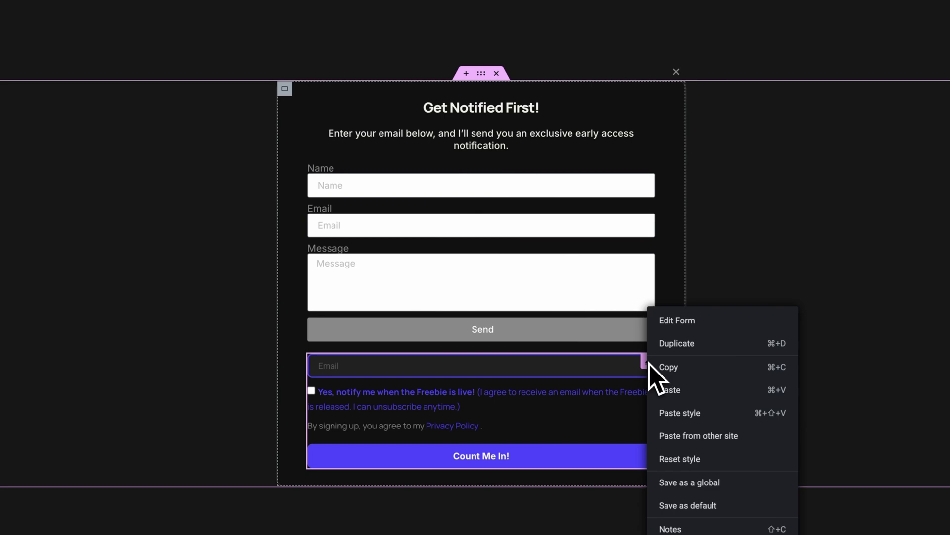
pyautogui.click(679, 370)
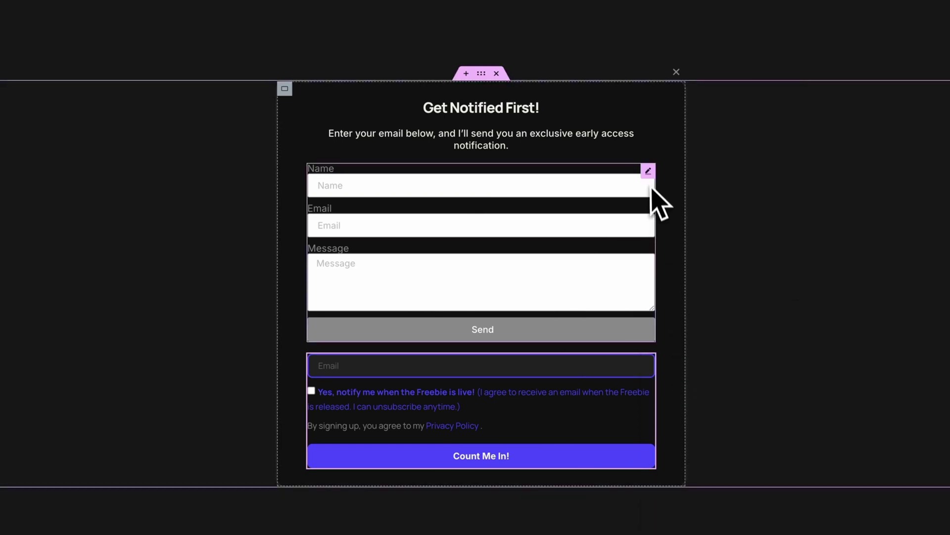
pyautogui.click(649, 171)
pyautogui.click(691, 283)
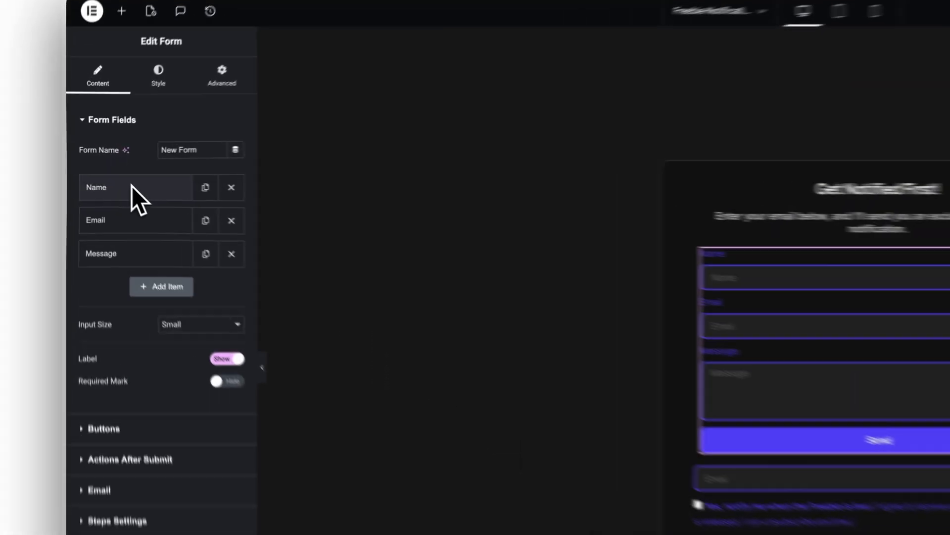
# Expand the Name field settings, enter an email address in the form and highlight the notify-me consent text
pyautogui.click(105, 174)
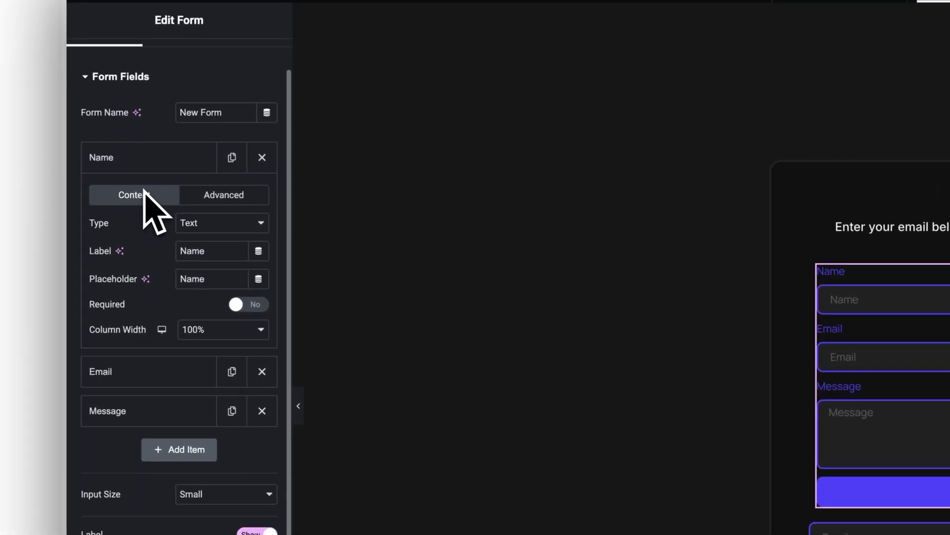
pyautogui.scroll(-1, 144, 190)
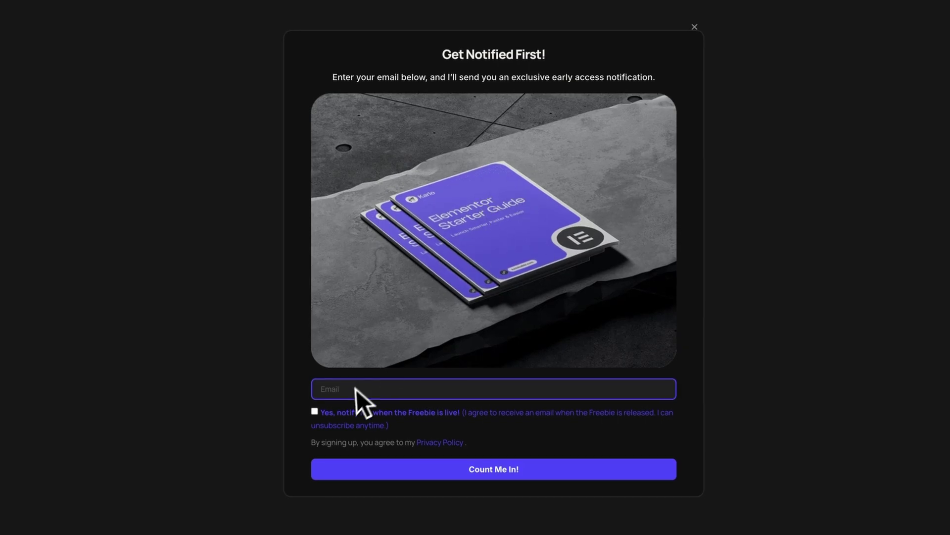
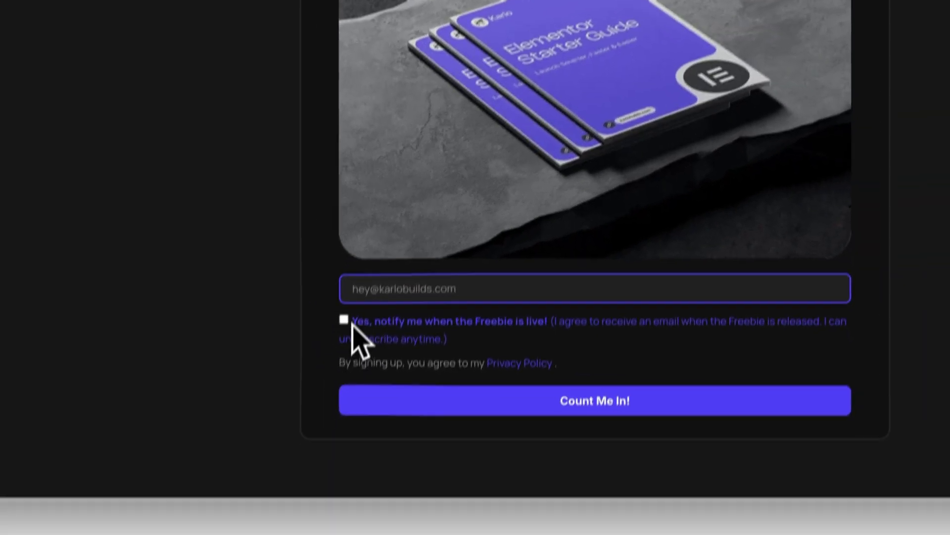
pyautogui.moveTo(313, 415); pyautogui.dragTo(465, 443)
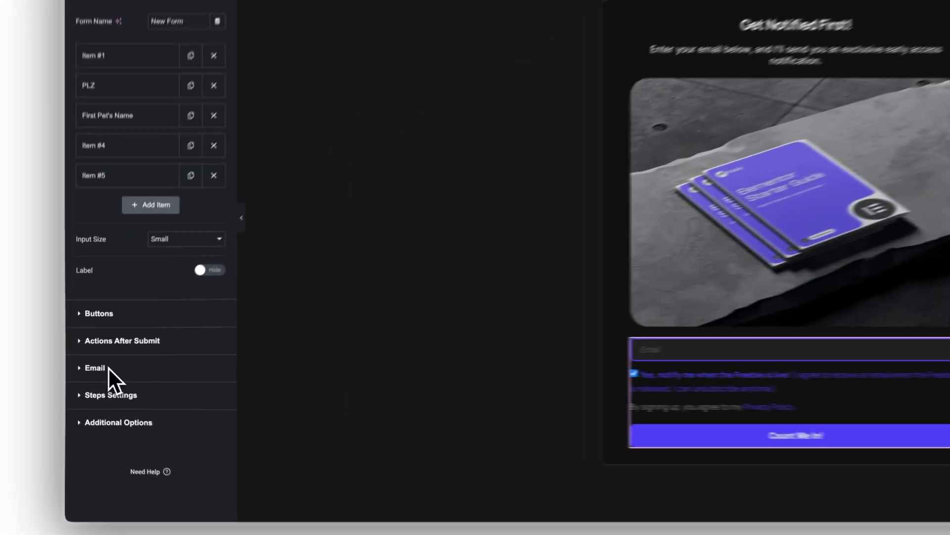
# Review the form's Email settings with subject 'New Freebie Subscription', then expand Actions After Submit
pyautogui.click(108, 370)
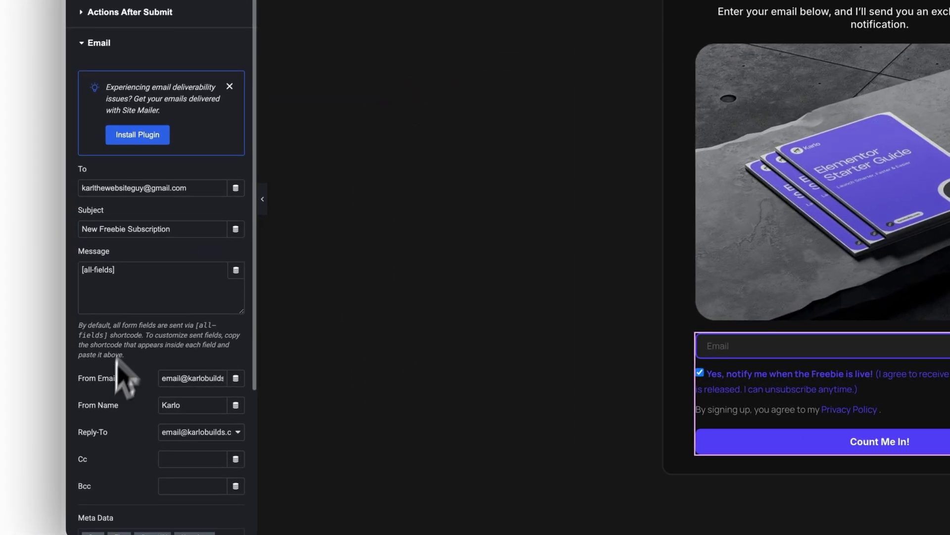
pyautogui.moveTo(107, 228); pyautogui.dragTo(81, 229)
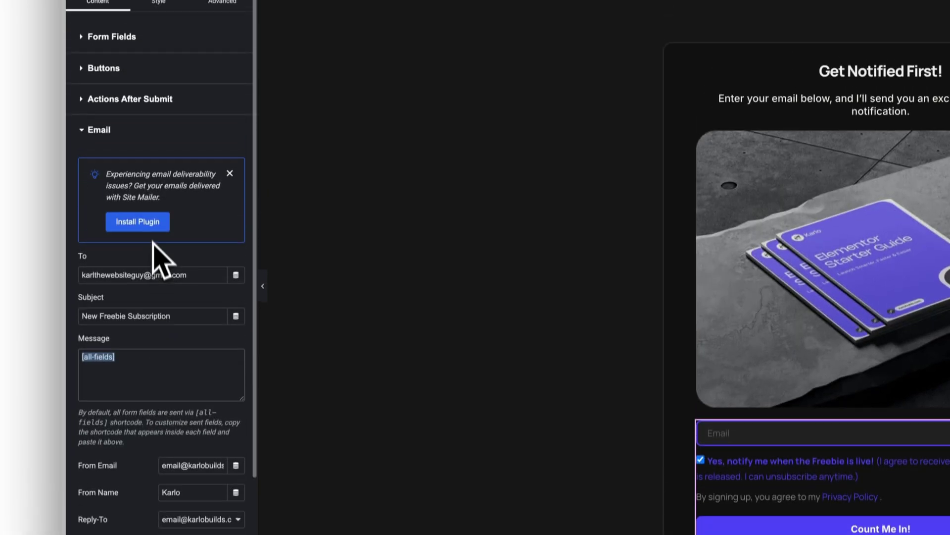
pyautogui.click(143, 121)
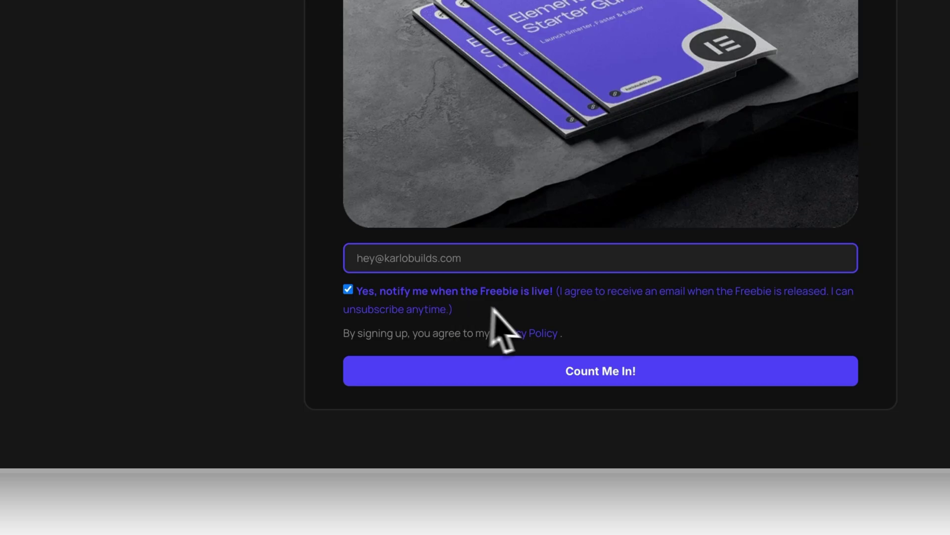
# Open the Privacy Policy page, then check the form's required Acceptance field and its consent text
pyautogui.click(497, 332)
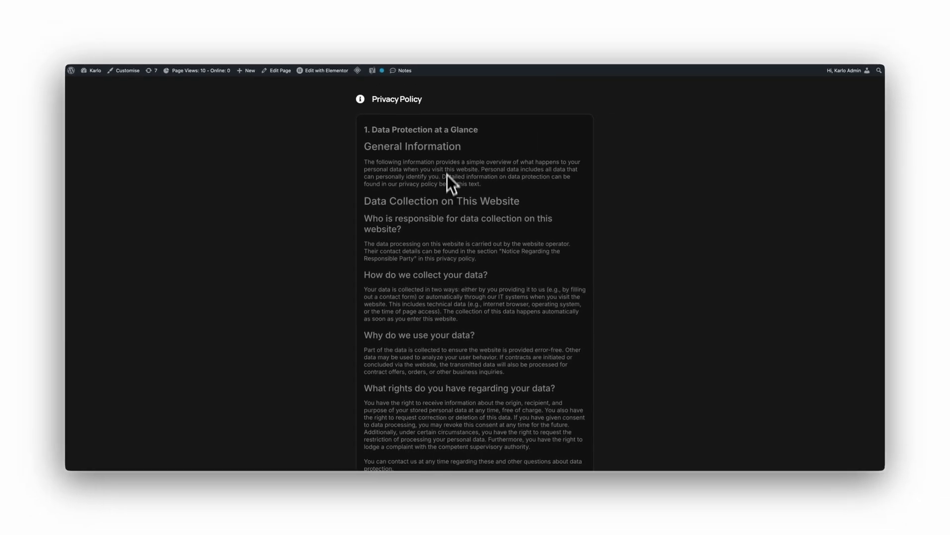
pyautogui.scroll(-4, 447, 174)
pyautogui.scroll(4, 448, 166)
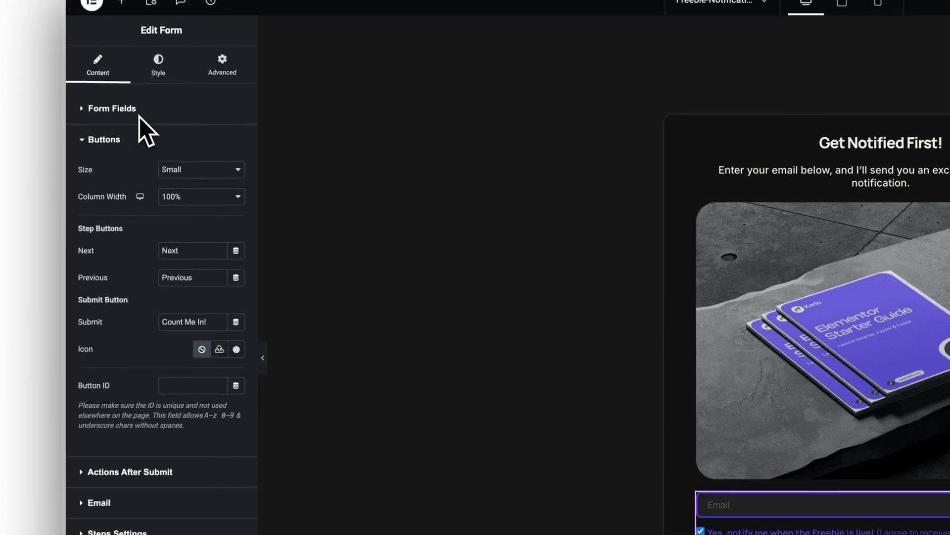
pyautogui.click(139, 117)
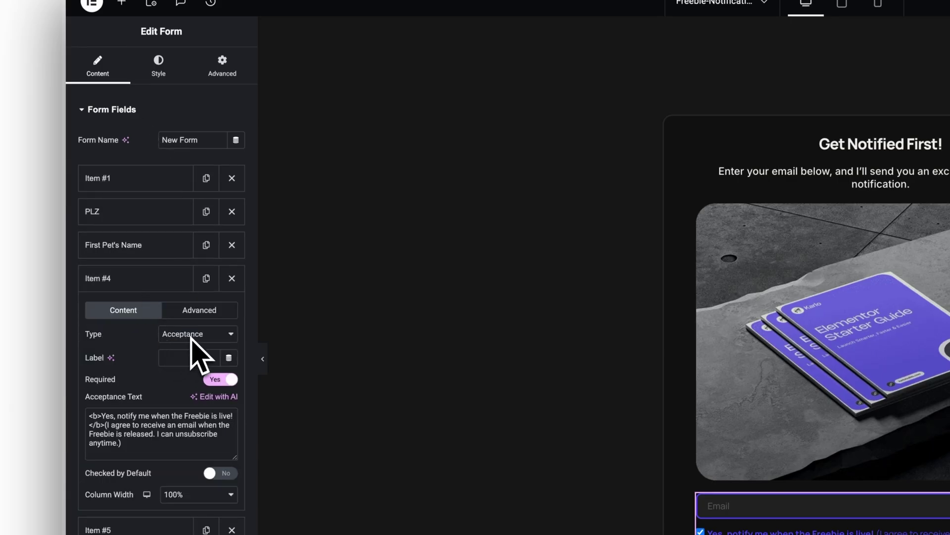
pyautogui.moveTo(128, 444); pyautogui.dragTo(84, 409)
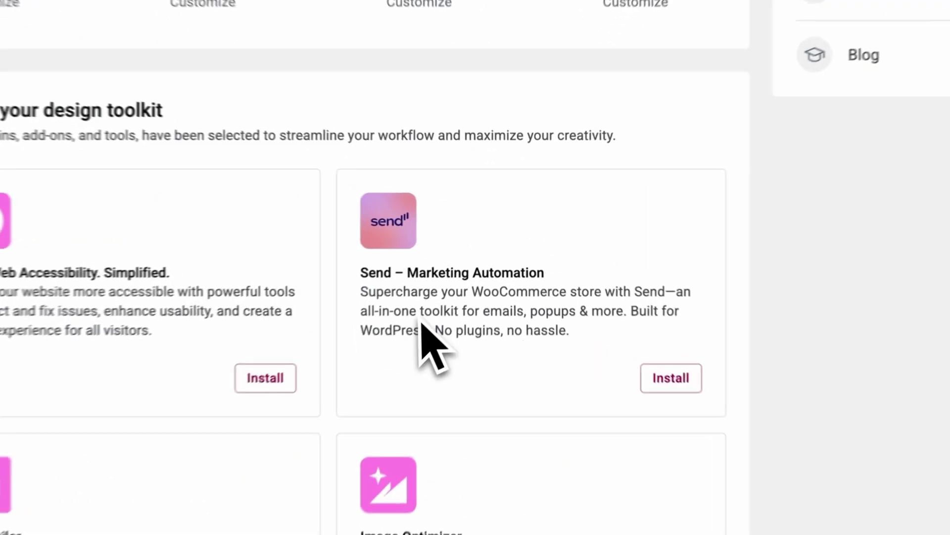
# Highlight the Send – Marketing Automation add-on card on the add-ons page
pyautogui.moveTo(358, 283); pyautogui.dragTo(563, 287)
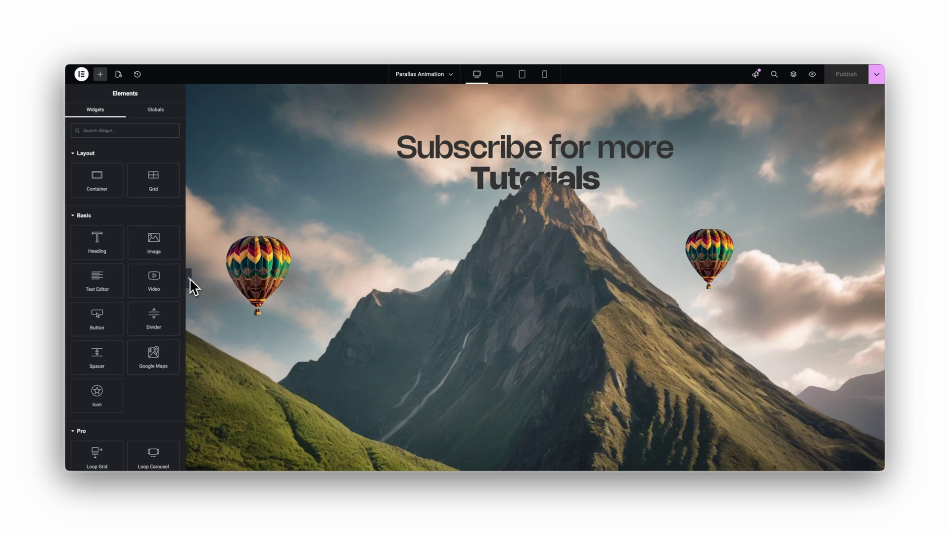
# Collapse the panel and scroll, watching the Sticky navigation pills stay pinned at top
pyautogui.click(189, 278)
pyautogui.scroll(-1, 355, 255)
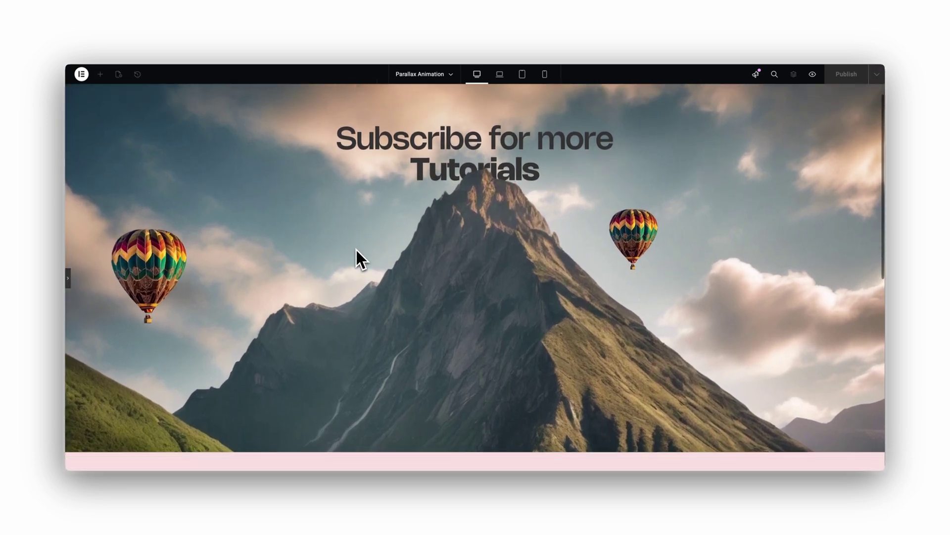
pyautogui.scroll(-1, 356, 248)
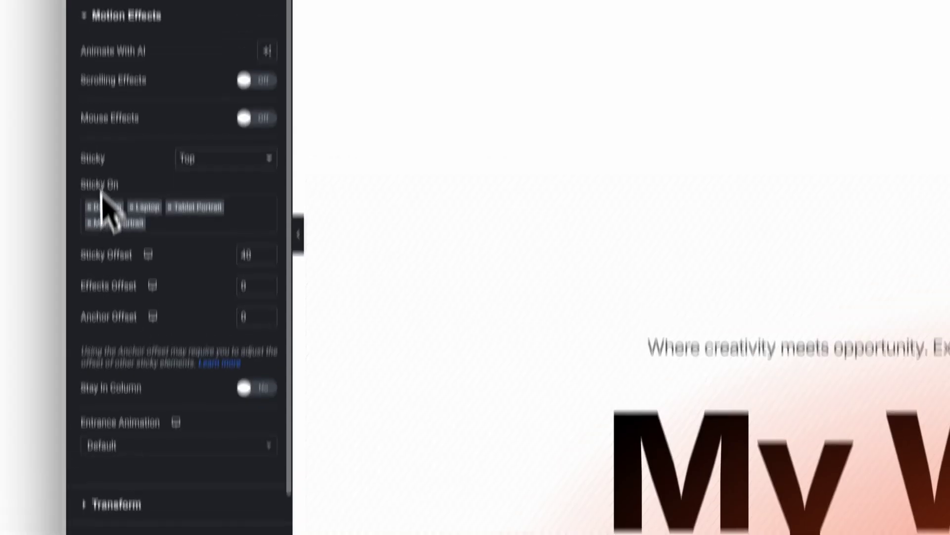
pyautogui.moveTo(80, 88); pyautogui.dragTo(108, 89)
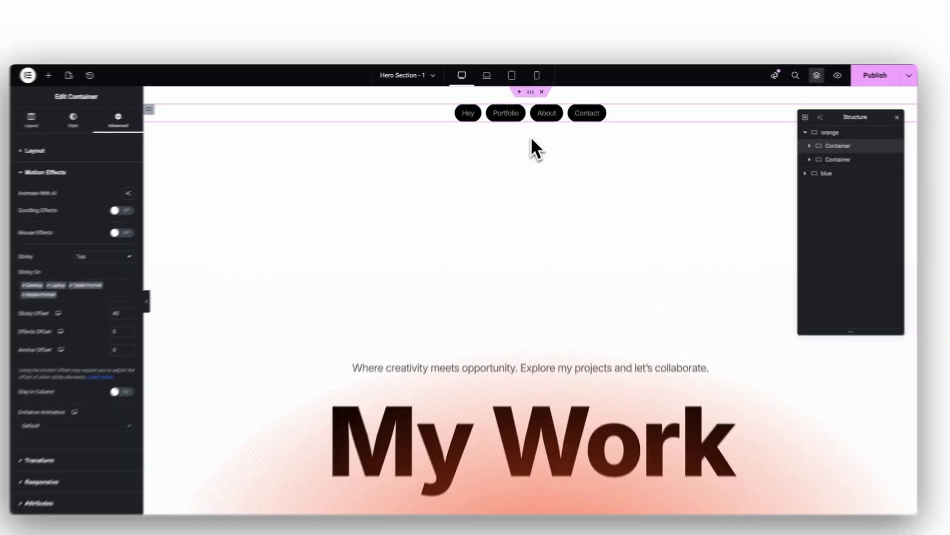
pyautogui.scroll(-5, 526, 138)
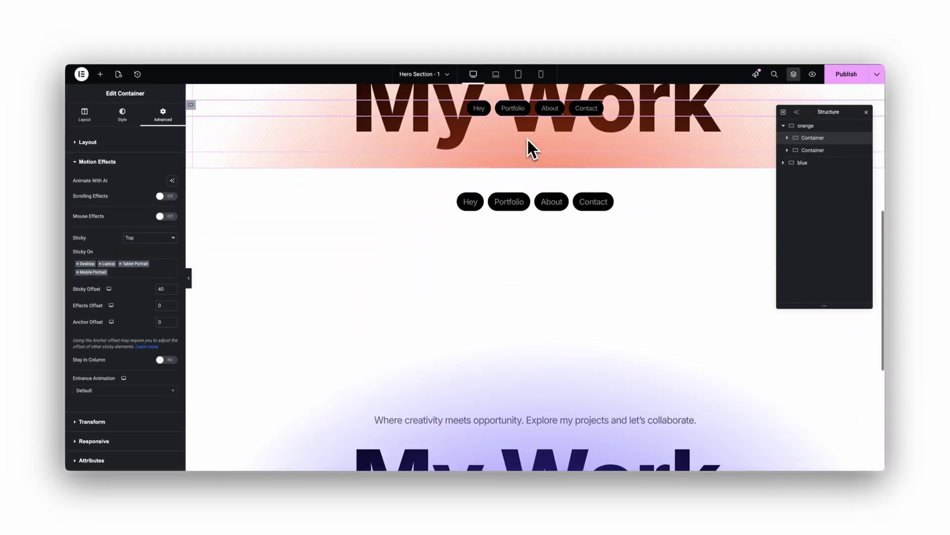
pyautogui.scroll(-5, 526, 138)
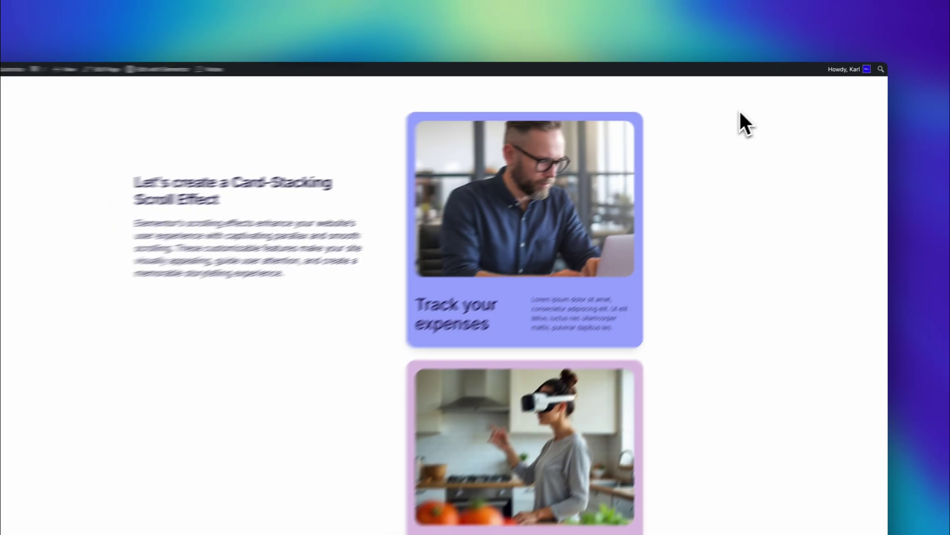
# Scroll through the Card Stacking page to the container with 80 px bottom padding and z-index 3
pyautogui.scroll(-3, 752, 106)
pyautogui.scroll(-5, 762, 102)
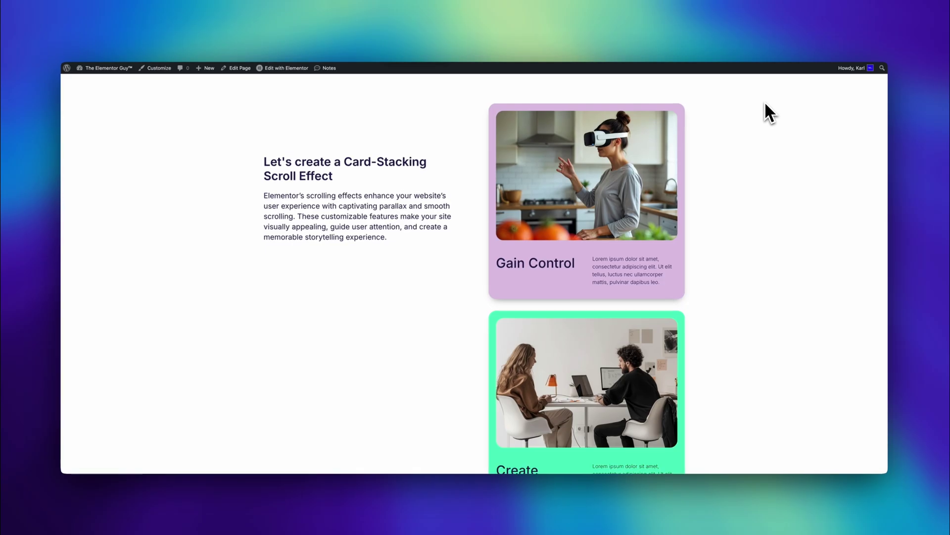
pyautogui.scroll(-1, 765, 101)
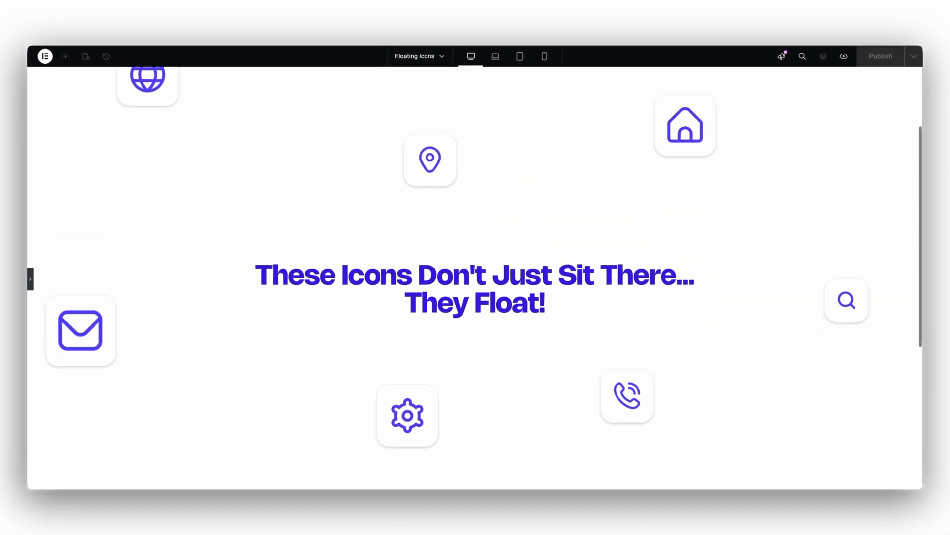
pyautogui.scroll(-3, 475, 277)
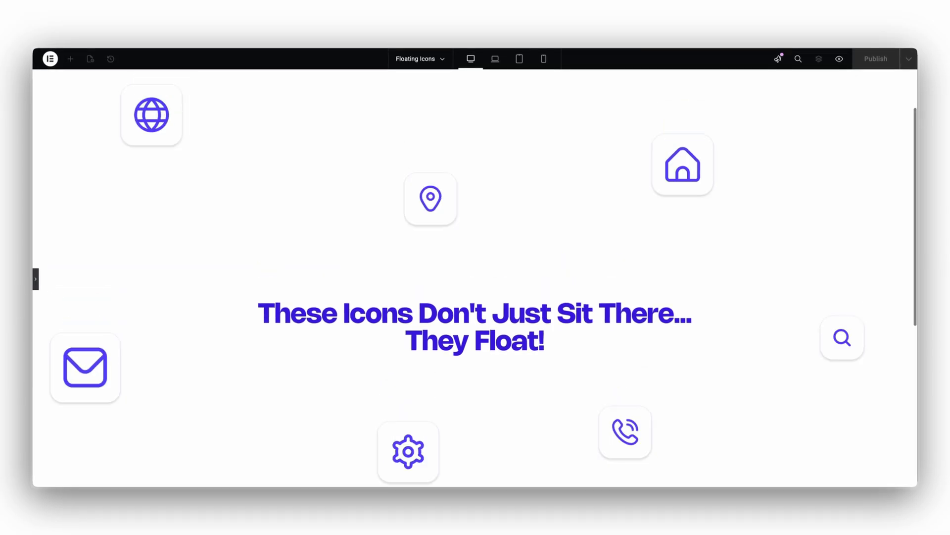
pyautogui.scroll(-4, 475, 278)
pyautogui.scroll(3, 563, 193)
pyautogui.scroll(-5, 561, 197)
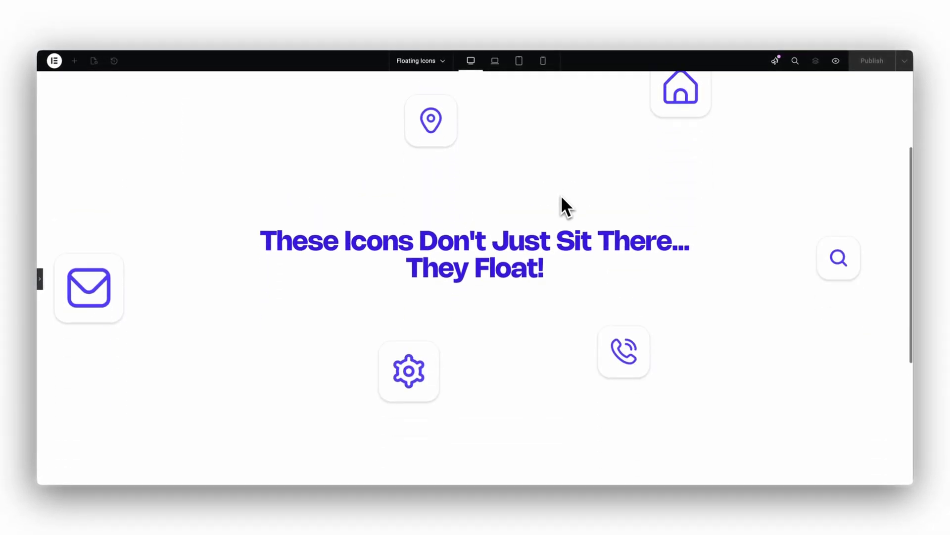
pyautogui.scroll(6, 560, 197)
pyautogui.scroll(-5, 561, 197)
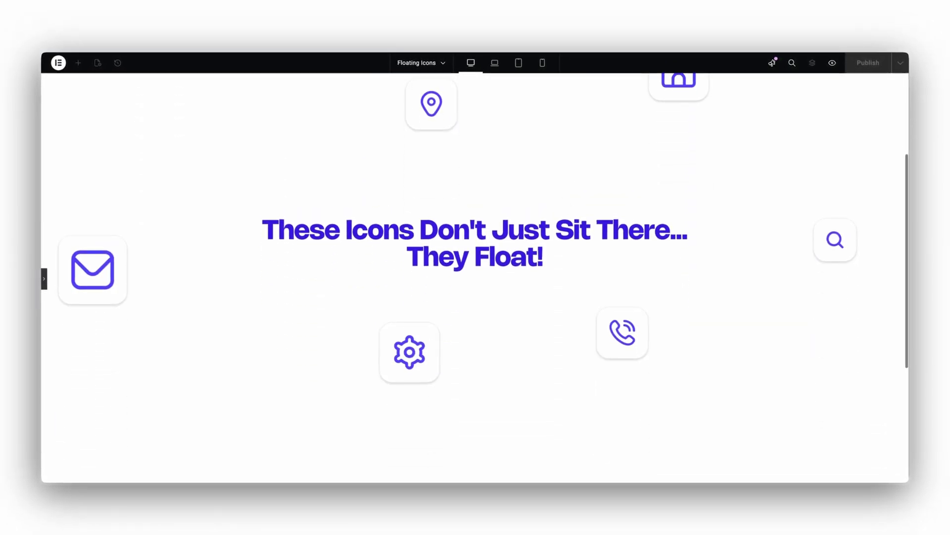
pyautogui.scroll(6, 561, 197)
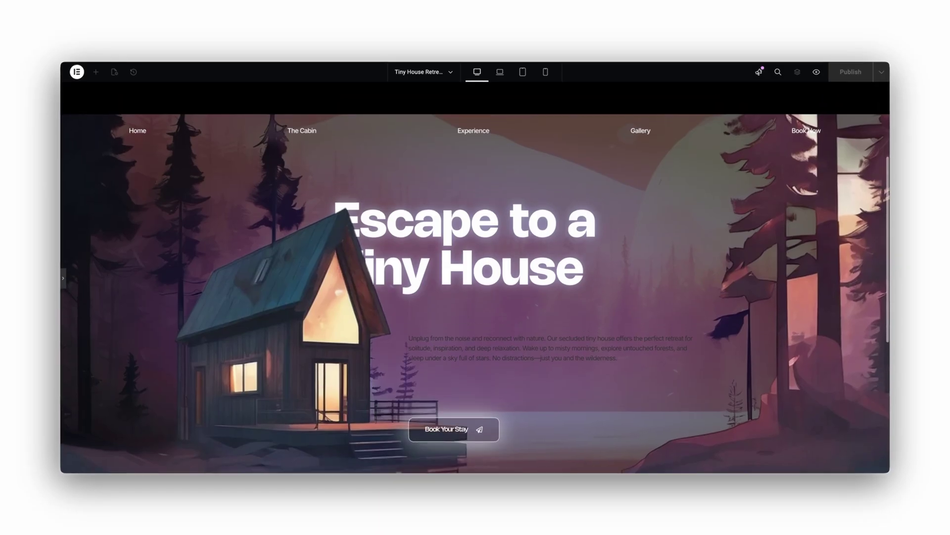
pyautogui.scroll(-3, 475, 277)
pyautogui.scroll(3, 476, 277)
pyautogui.scroll(-2, 475, 278)
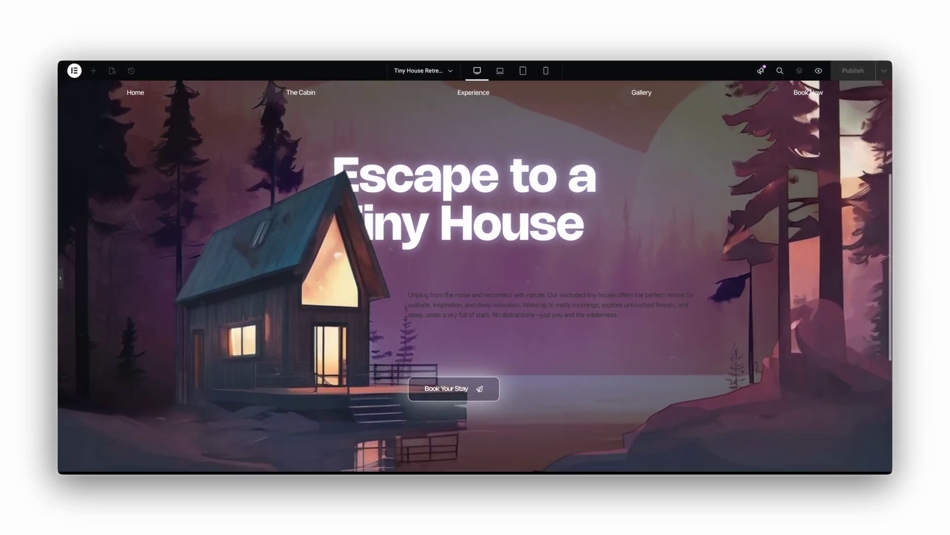
pyautogui.scroll(-2, 475, 268)
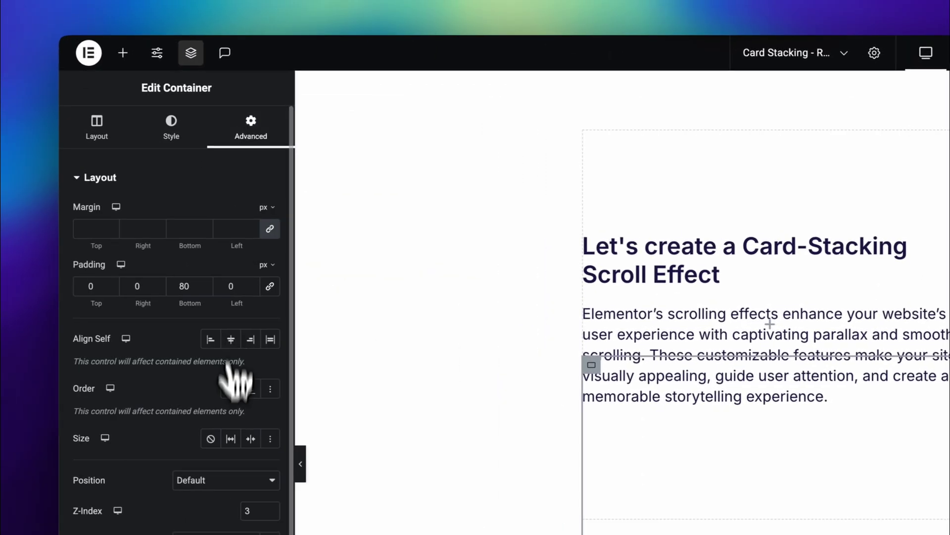
# Make card 1's heading-and-text container sticky Top with 80 px offset on all devices
pyautogui.click(188, 441)
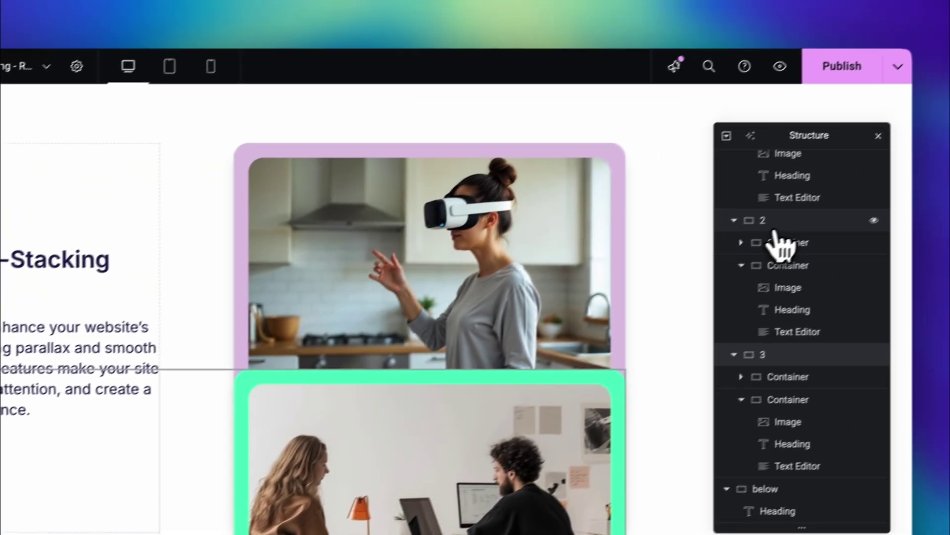
pyautogui.click(772, 243)
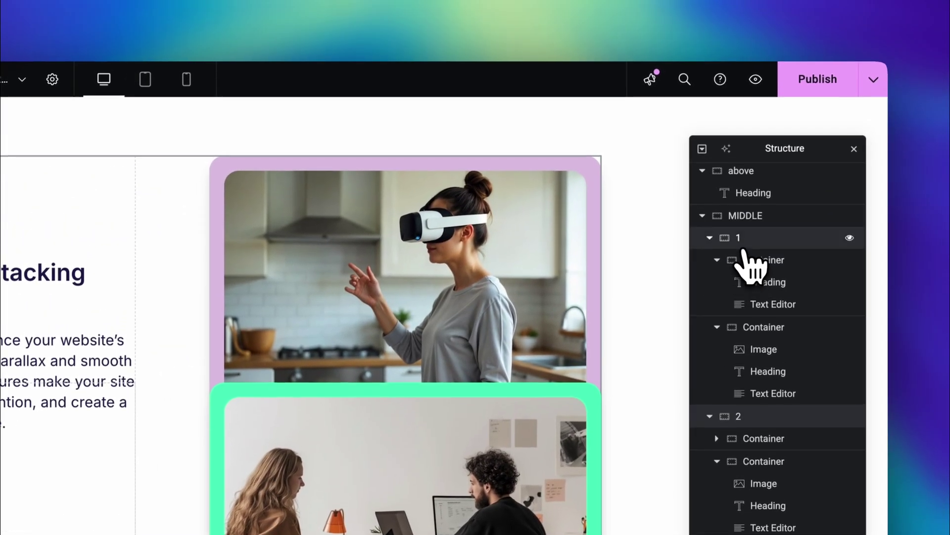
pyautogui.click(747, 256)
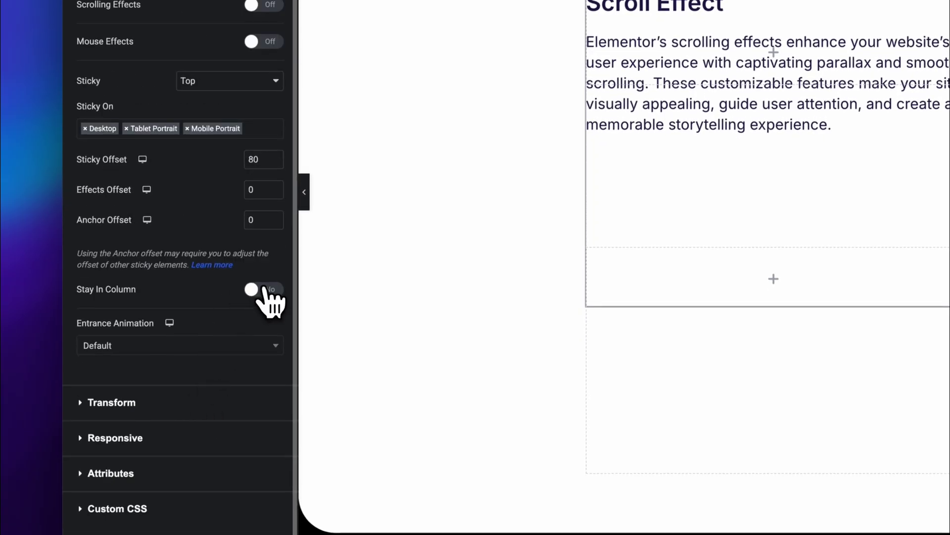
pyautogui.click(304, 192)
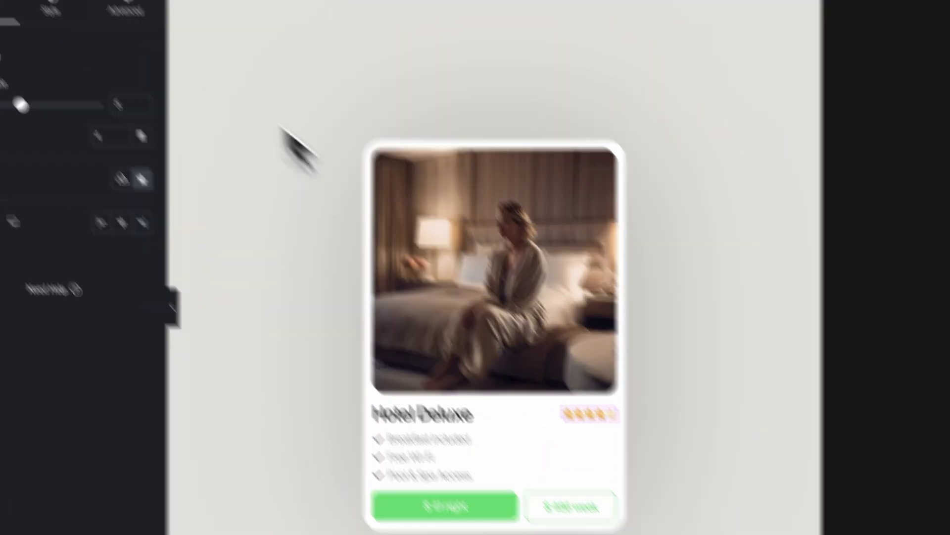
# Insert AI-generated Custom CSS for the rating widget from the prompt 'make the stars pulse'
pyautogui.click(163, 118)
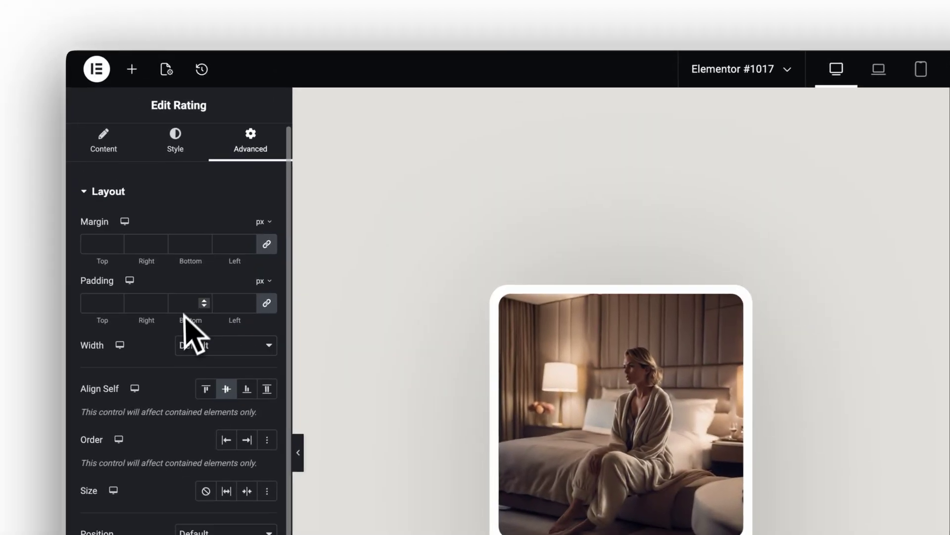
pyautogui.scroll(-10, 178, 362)
pyautogui.click(141, 438)
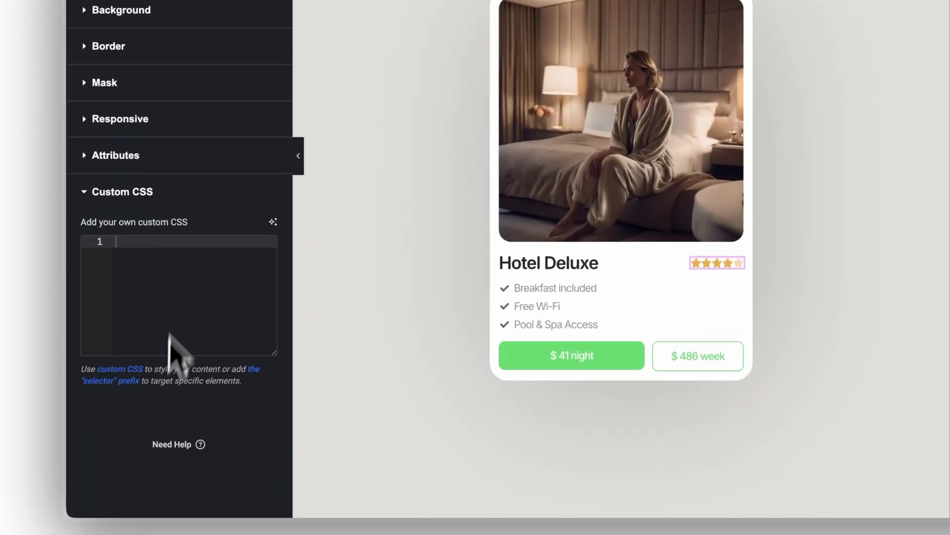
pyautogui.moveTo(200, 223); pyautogui.dragTo(77, 225)
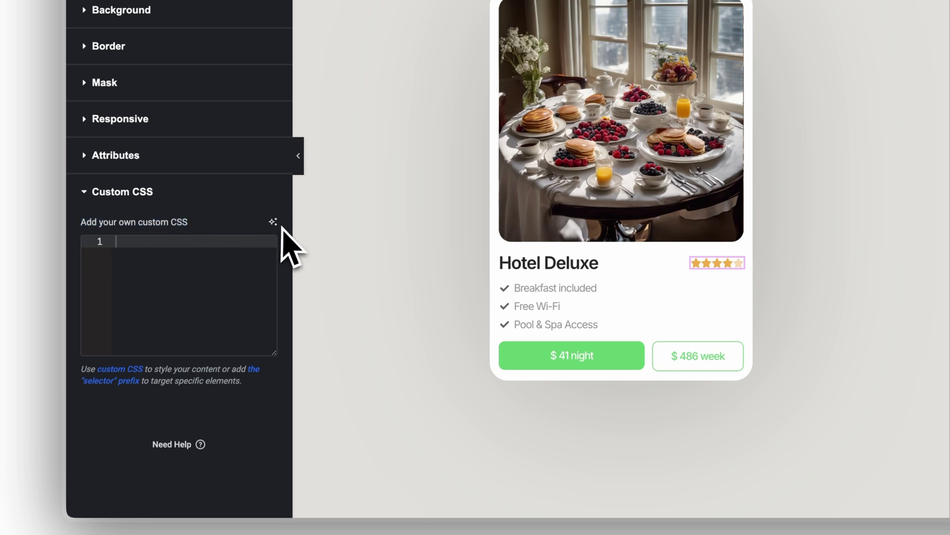
pyautogui.click(273, 222)
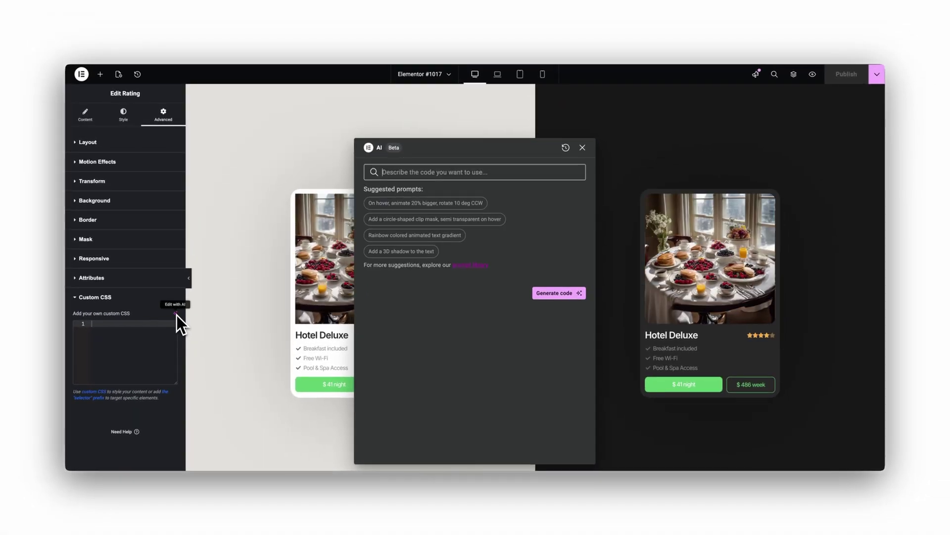
pyautogui.write('make the stars p')
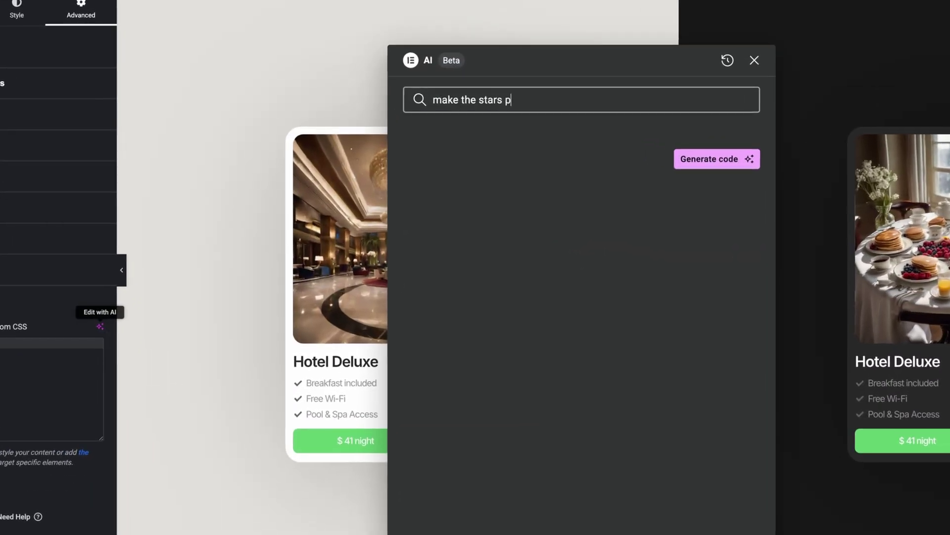
pyautogui.write('ulse')
pyautogui.click(718, 159)
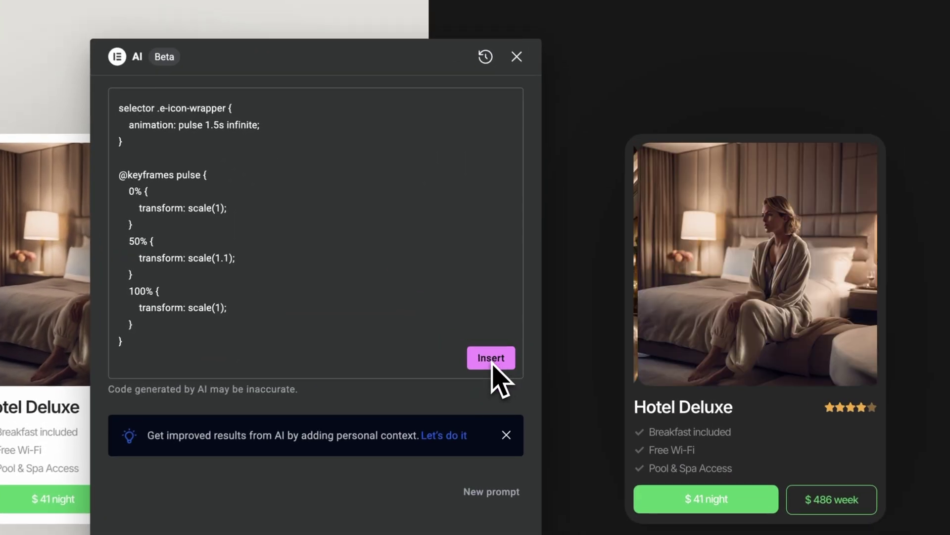
pyautogui.click(568, 308)
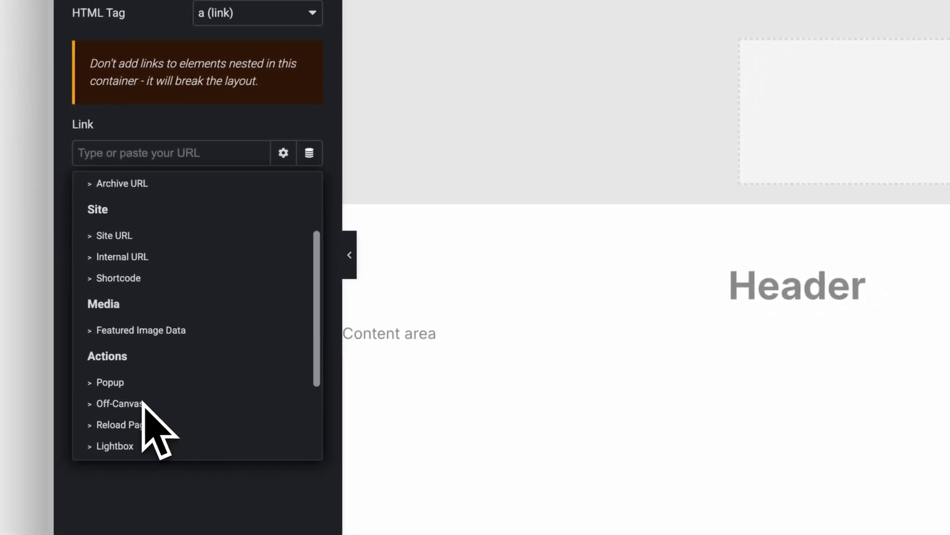
# Select the header logo container and set its Link to the Site URL dynamic tag
pyautogui.scroll(-2, 142, 407)
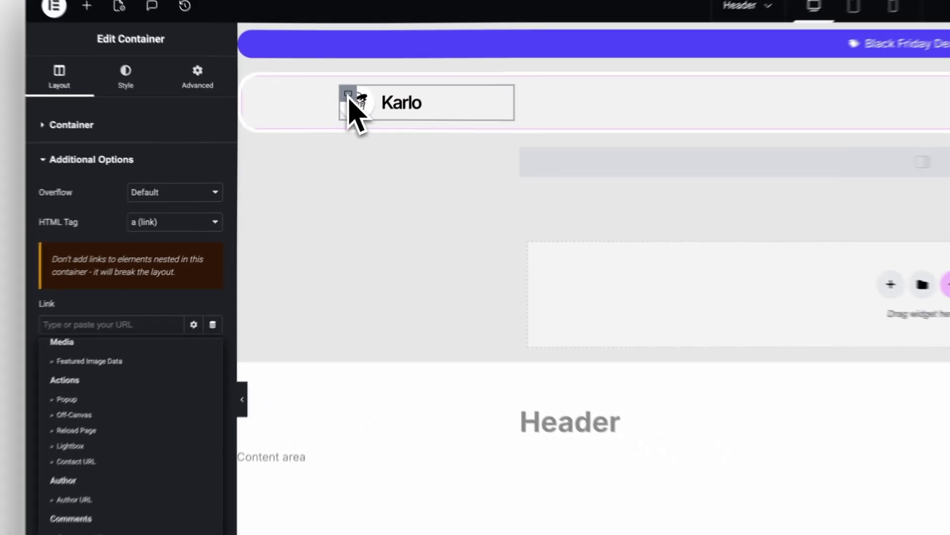
pyautogui.click(350, 99)
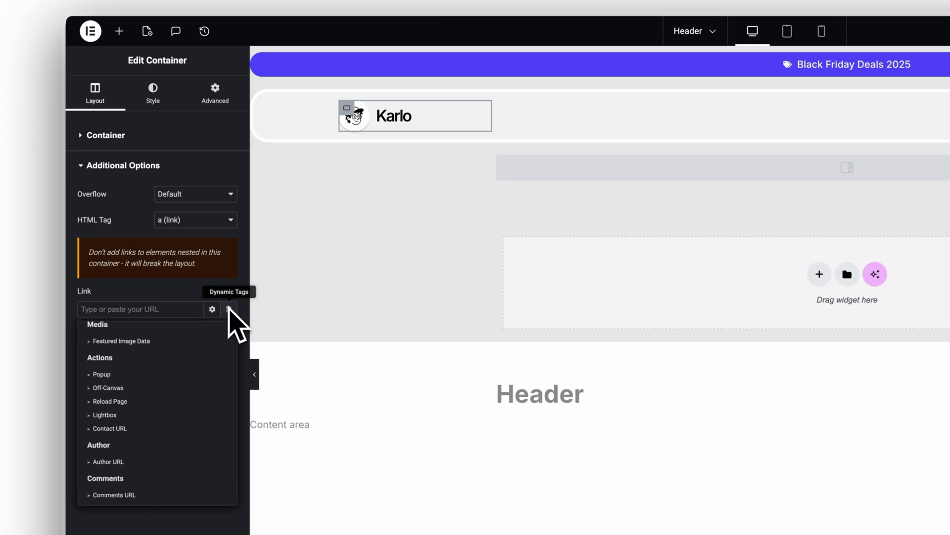
pyautogui.scroll(3, 158, 386)
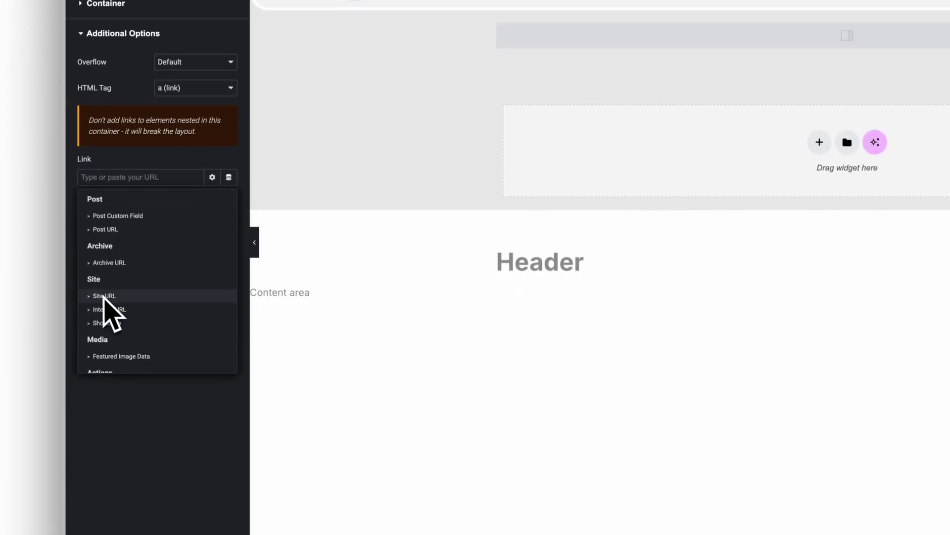
pyautogui.click(107, 295)
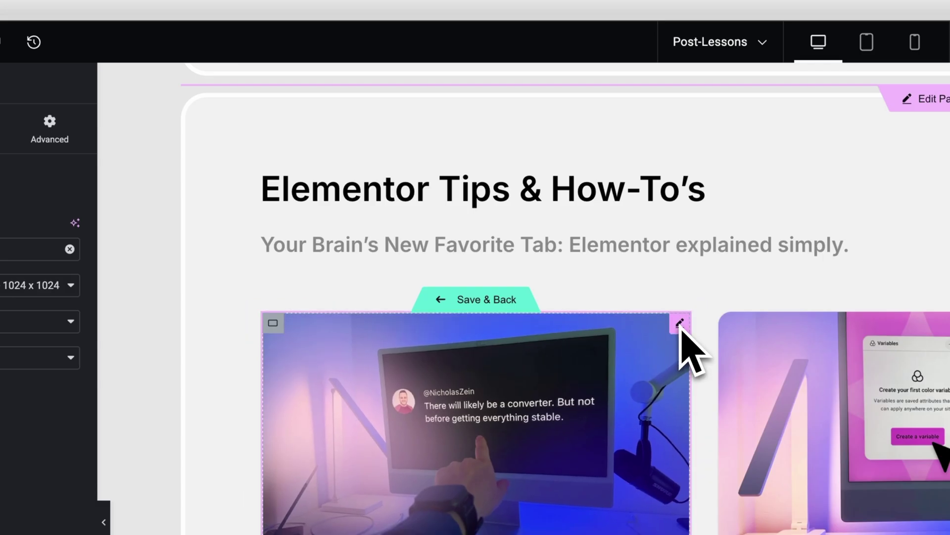
# Inspect the loop image's Featured Image dynamic tag settings, then select the post title heading
pyautogui.click(679, 323)
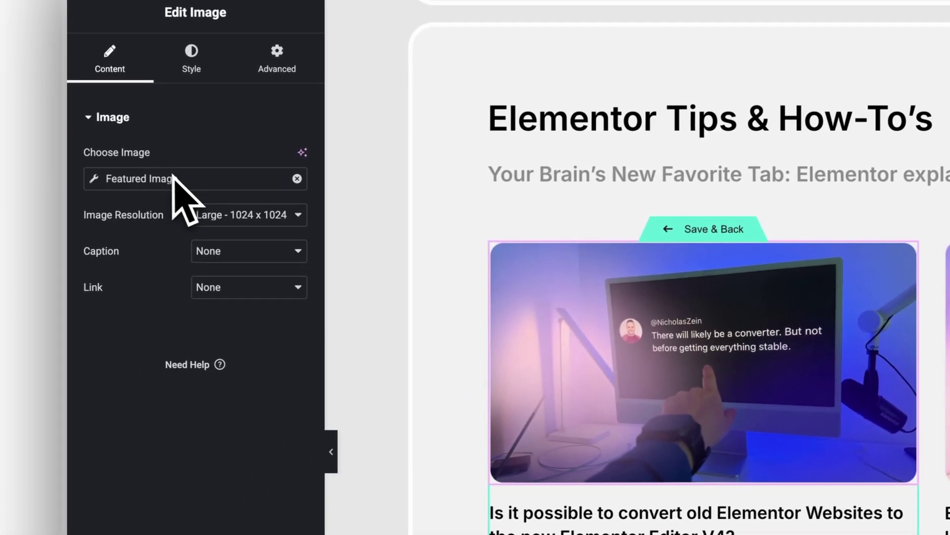
pyautogui.click(169, 180)
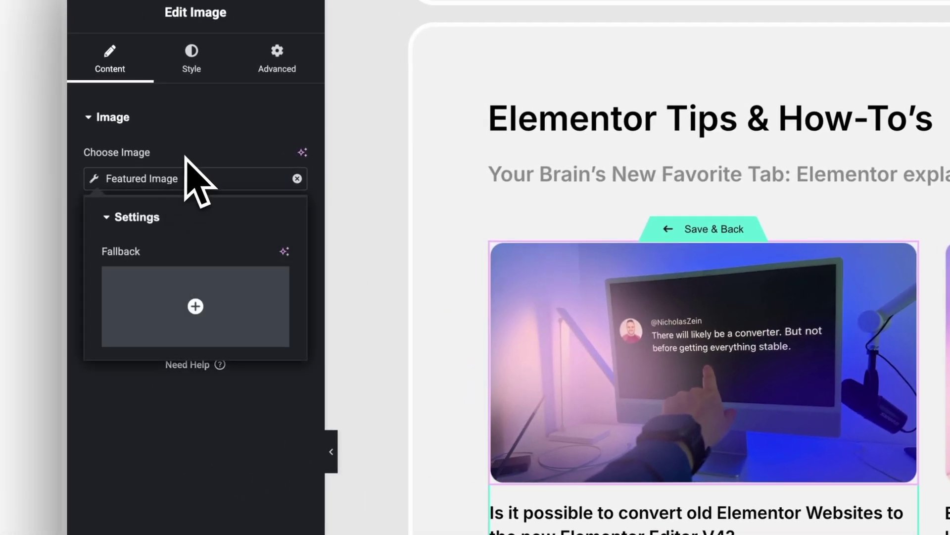
pyautogui.click(185, 156)
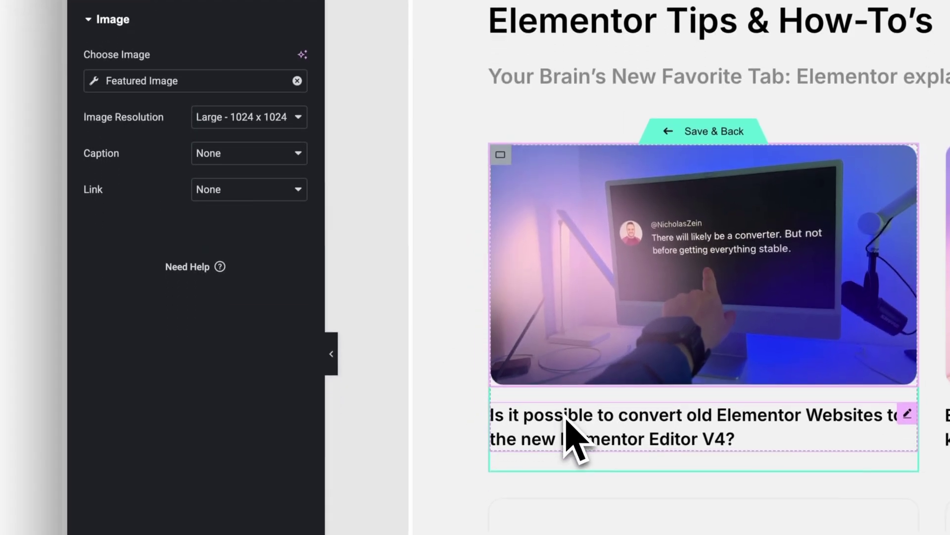
pyautogui.click(549, 520)
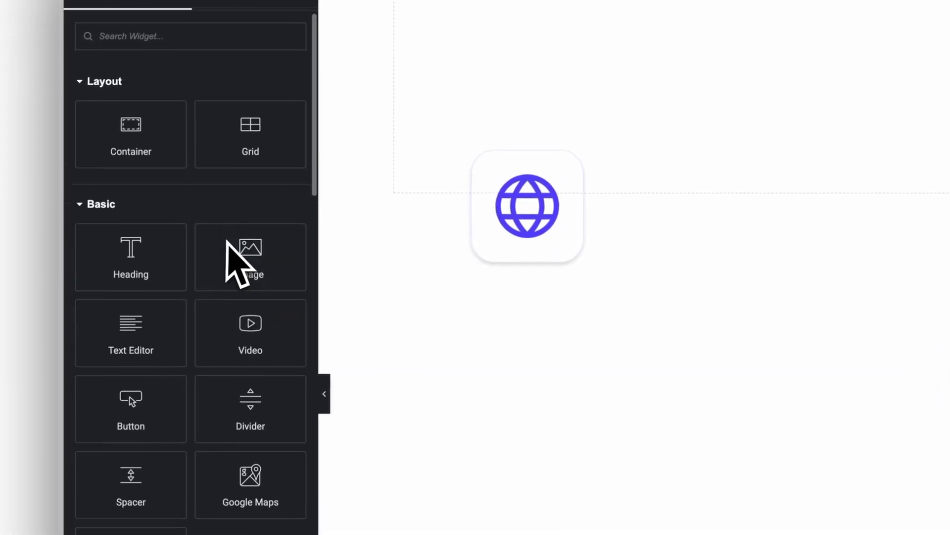
# Expand the Site, Single and WordPress categories in the widget panel
pyautogui.scroll(-15, 229, 240)
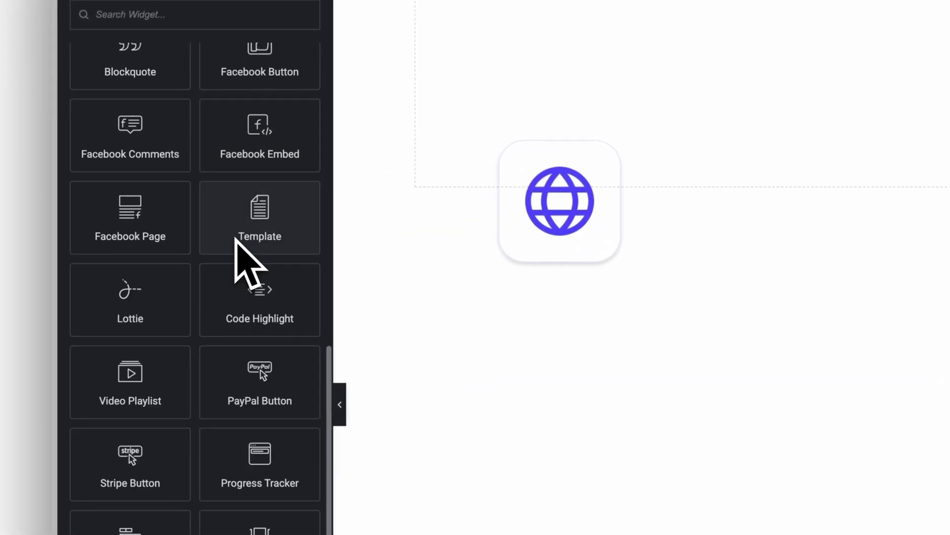
pyautogui.scroll(-12, 236, 238)
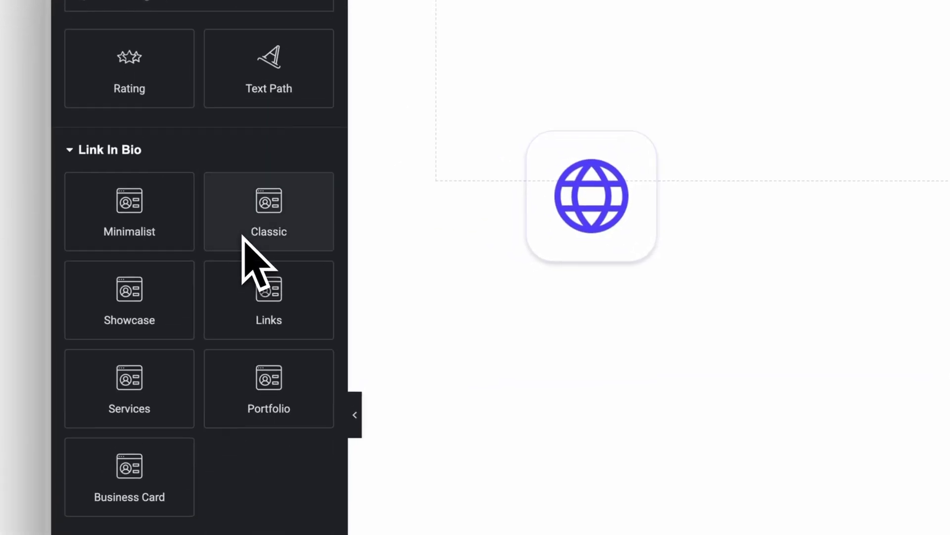
pyautogui.click(101, 375)
pyautogui.scroll(-5, 106, 361)
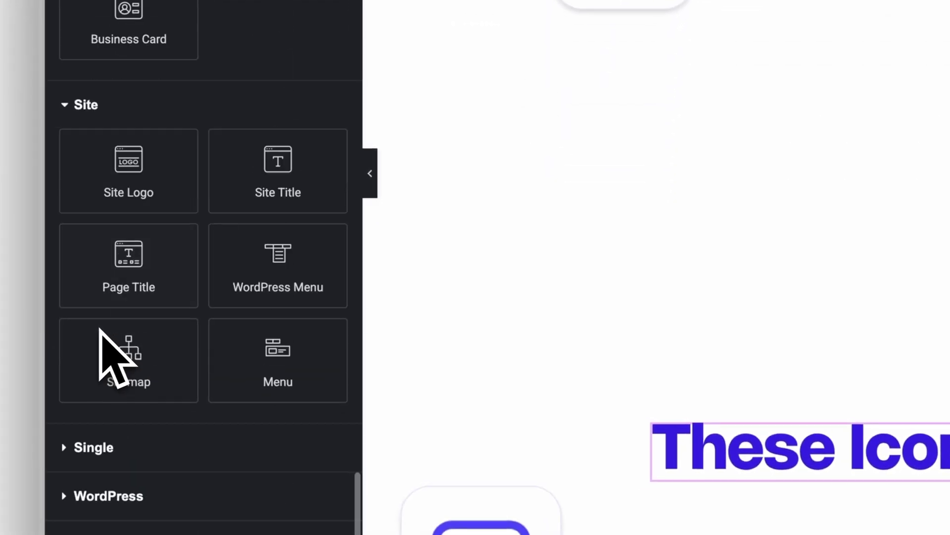
pyautogui.click(98, 380)
pyautogui.scroll(-8, 99, 406)
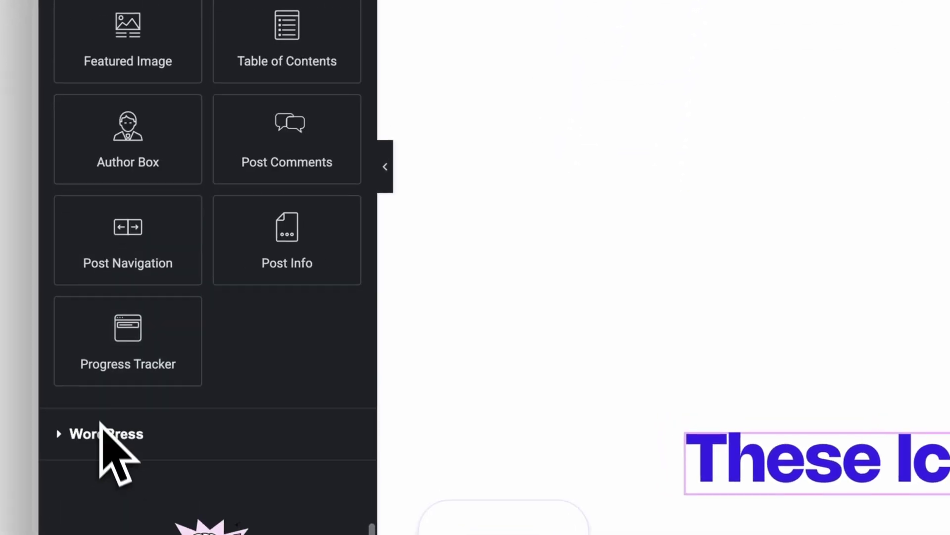
pyautogui.click(100, 434)
pyautogui.scroll(-10, 101, 440)
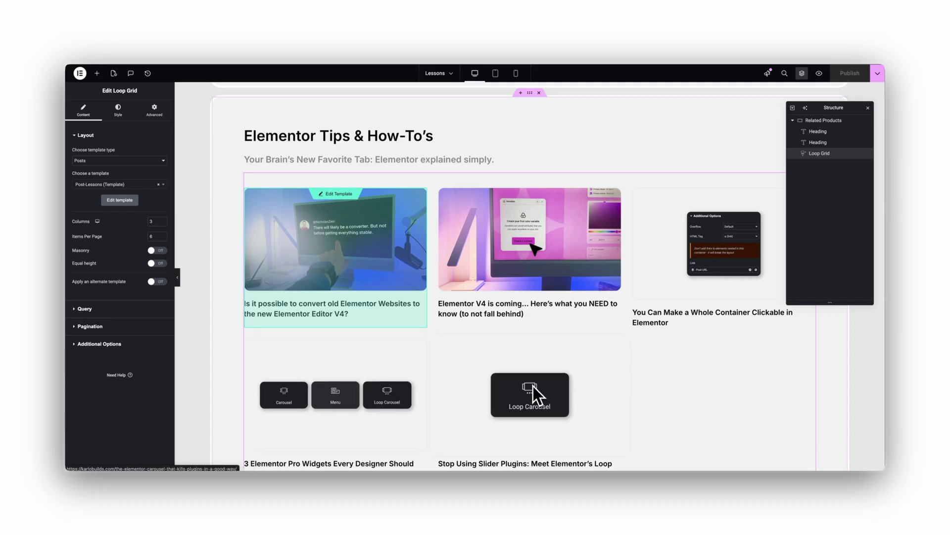
# Edit the Post-Lessons loop template, inspecting its Featured Image tag and post title heading
pyautogui.click(102, 161)
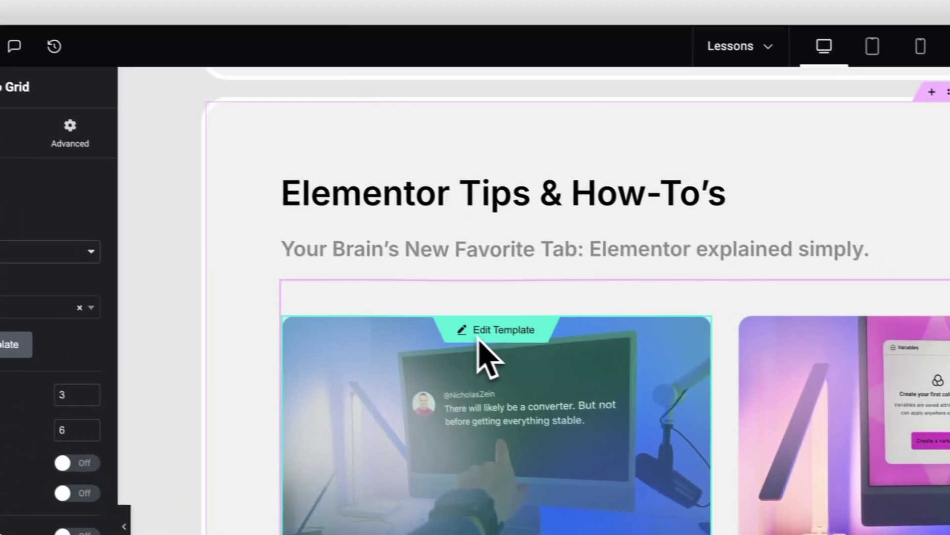
pyautogui.click(693, 353)
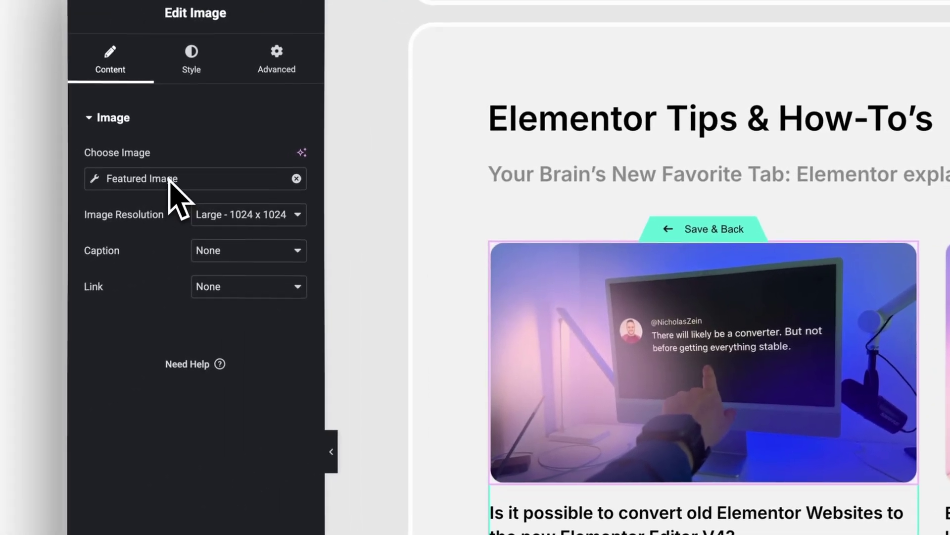
pyautogui.click(169, 180)
pyautogui.click(232, 163)
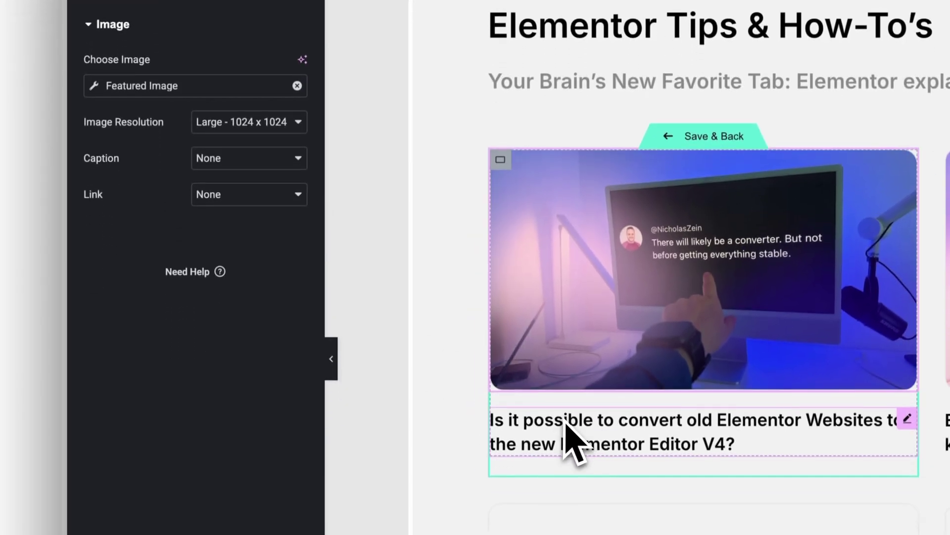
pyautogui.click(567, 517)
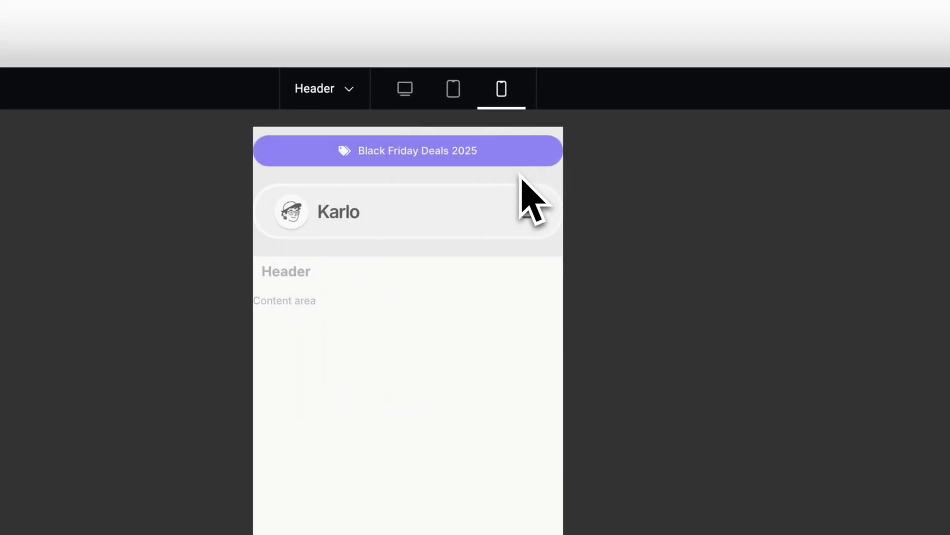
# In the header's mobile view, open the off-canvas menu from the hamburger icon, then close it with the X
pyautogui.click(533, 218)
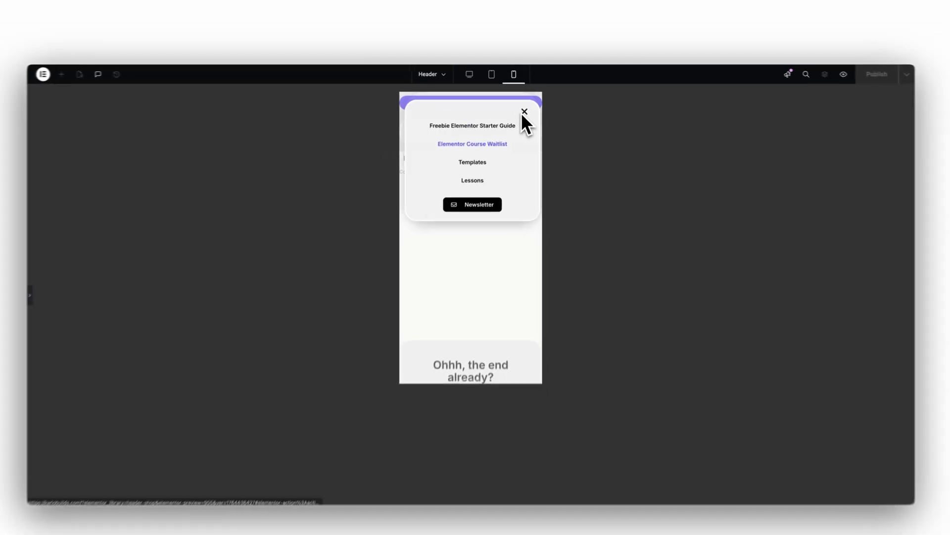
pyautogui.click(521, 170)
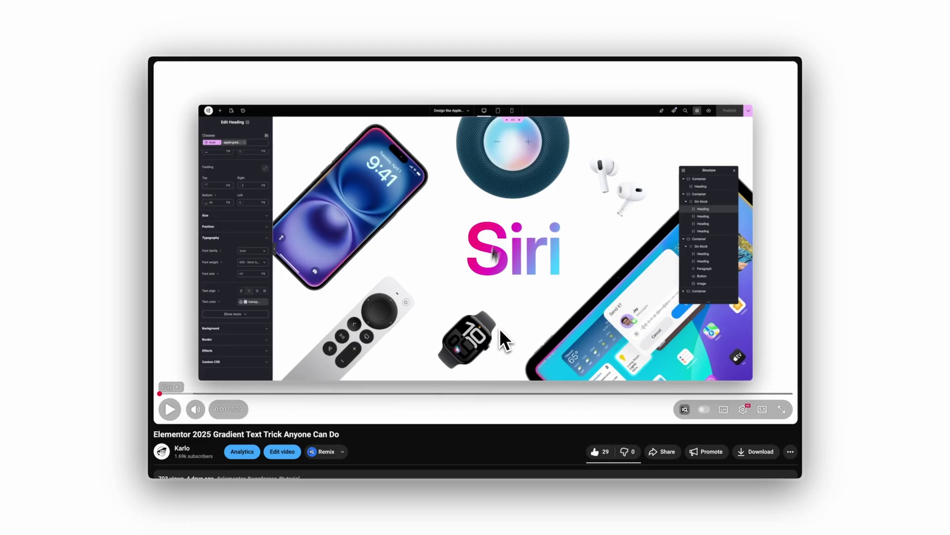
# Show the full YouTube video description and highlight the Elementor Pro link label
pyautogui.scroll(-4, 500, 328)
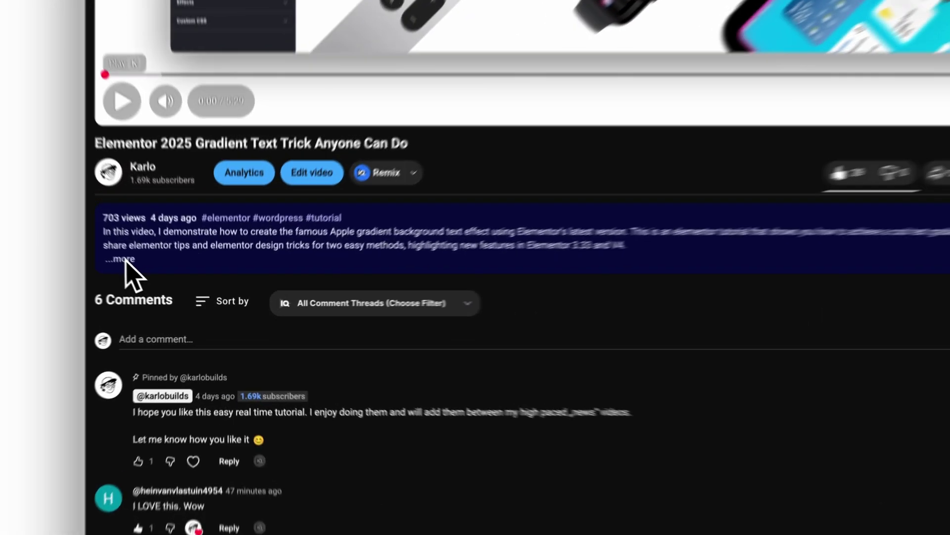
pyautogui.click(124, 259)
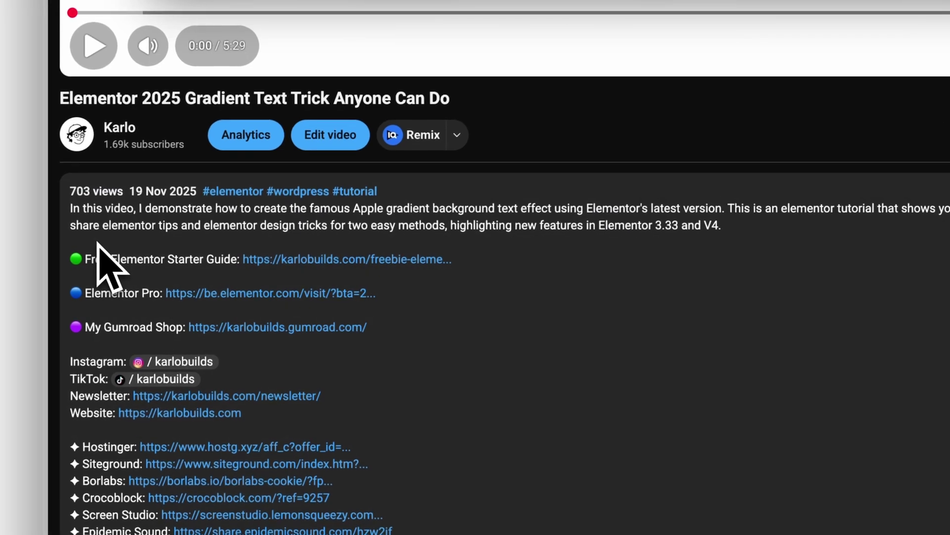
pyautogui.moveTo(68, 293); pyautogui.dragTo(159, 295)
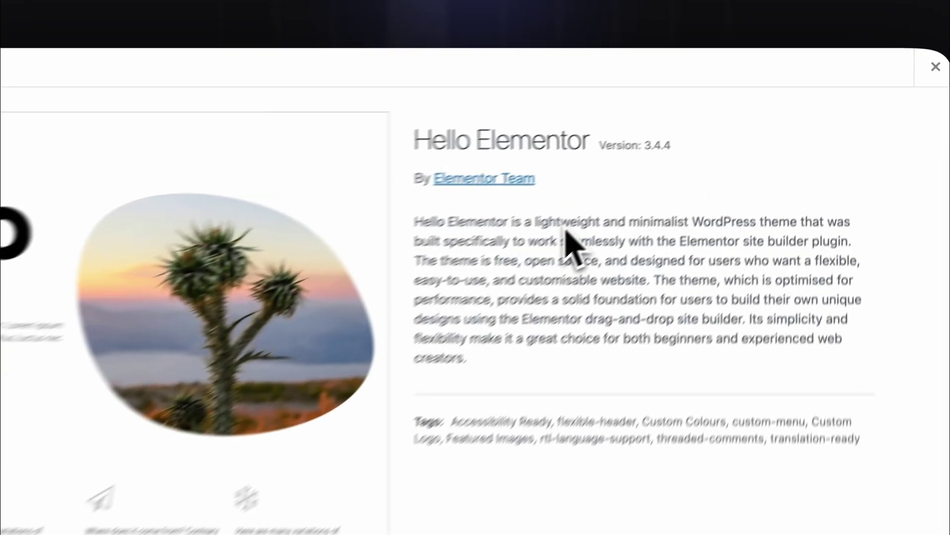
pyautogui.doubleClick(565, 226)
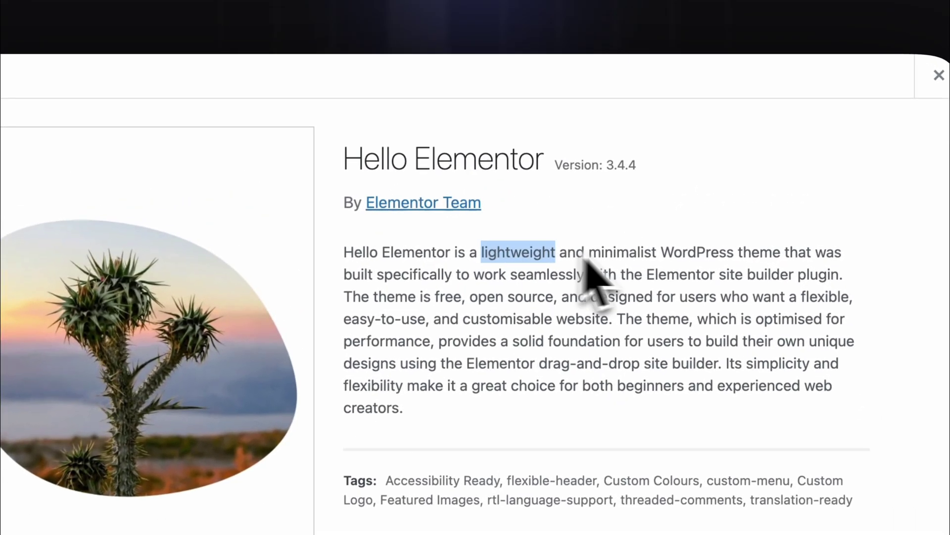
pyautogui.click(669, 223)
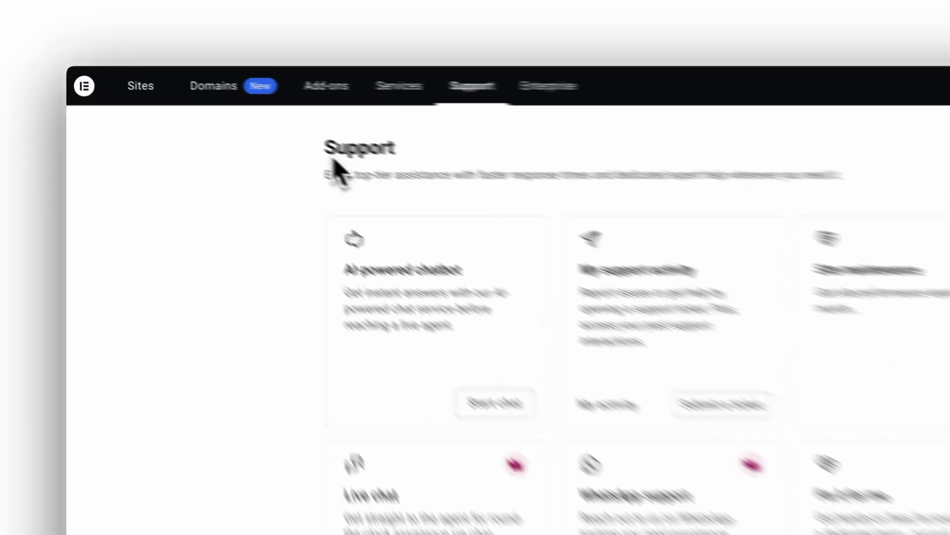
# Highlight the Support page heading and scroll through the AI Site Planner page
pyautogui.doubleClick(240, 112)
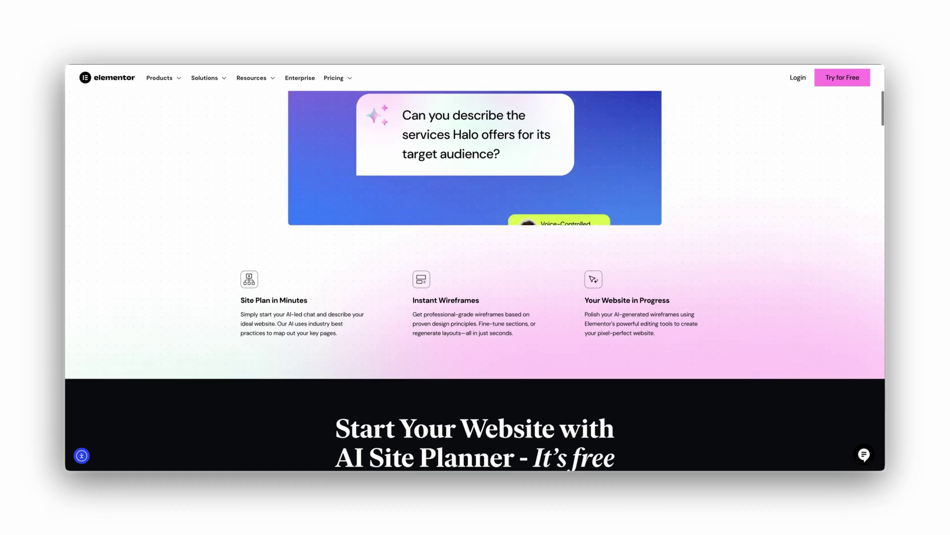
pyautogui.scroll(-8, 475, 277)
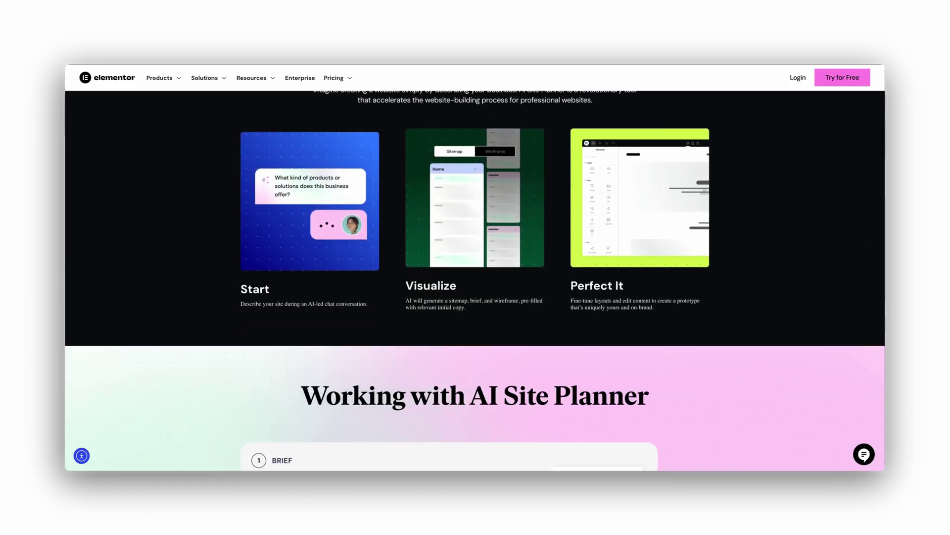
pyautogui.scroll(-5, 476, 277)
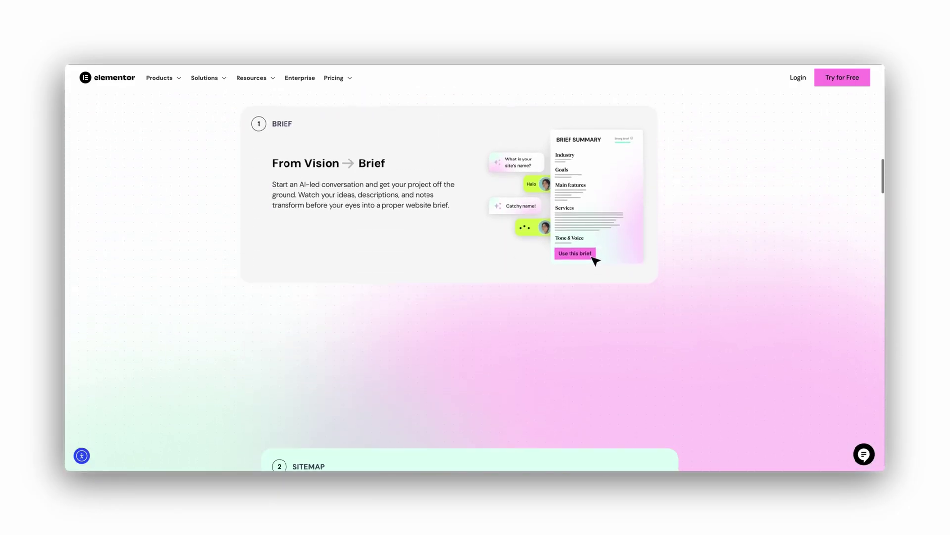
pyautogui.scroll(-5, 475, 278)
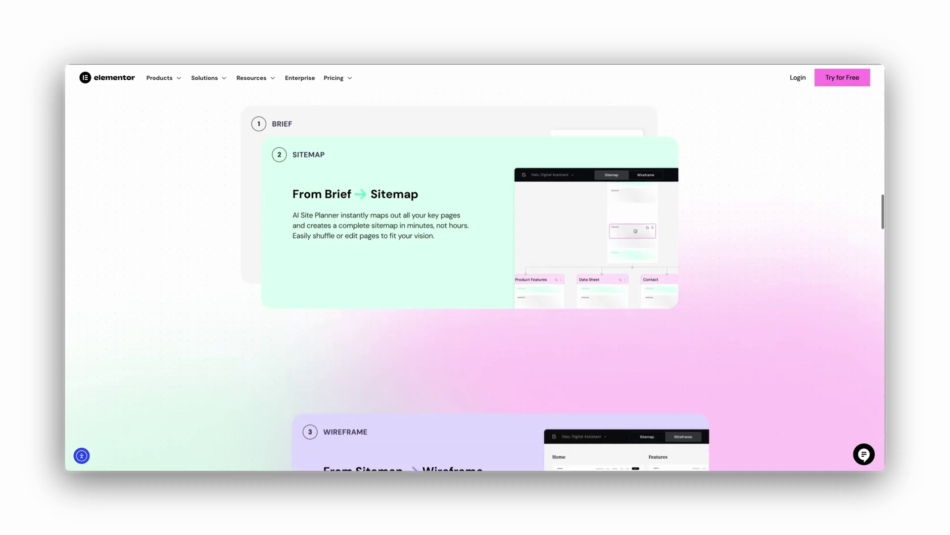
pyautogui.scroll(-4, 476, 277)
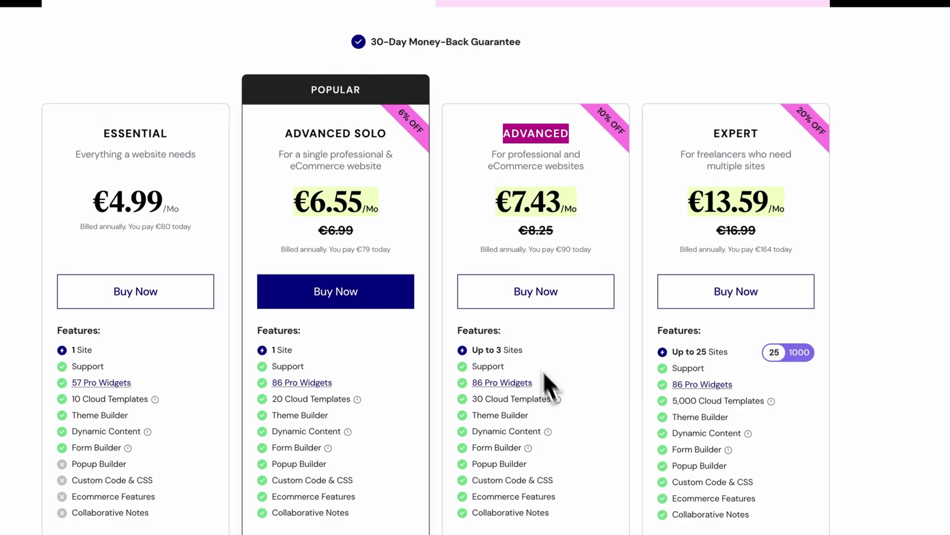
# On the pricing page, list the 86 Pro Widgets and filter to the Essential plan
pyautogui.click(497, 384)
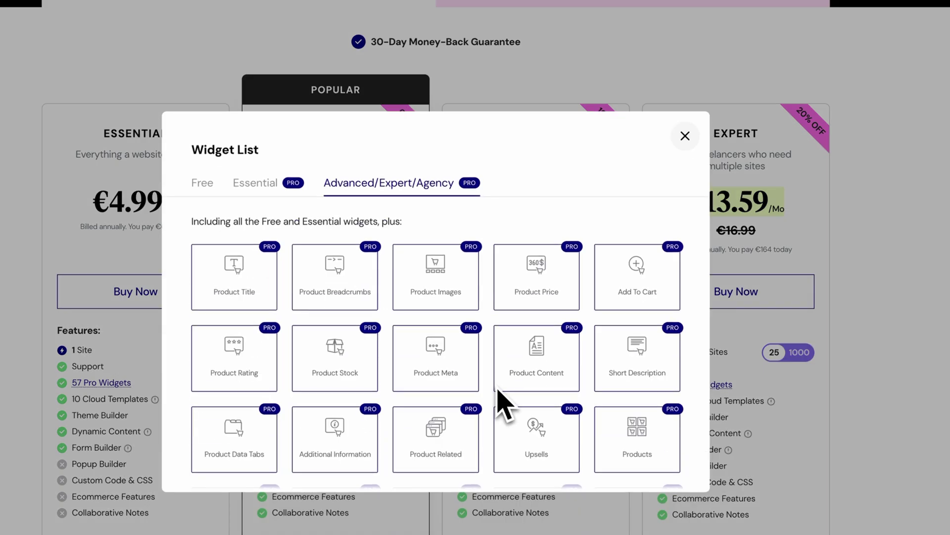
pyautogui.scroll(-4, 471, 367)
pyautogui.click(292, 188)
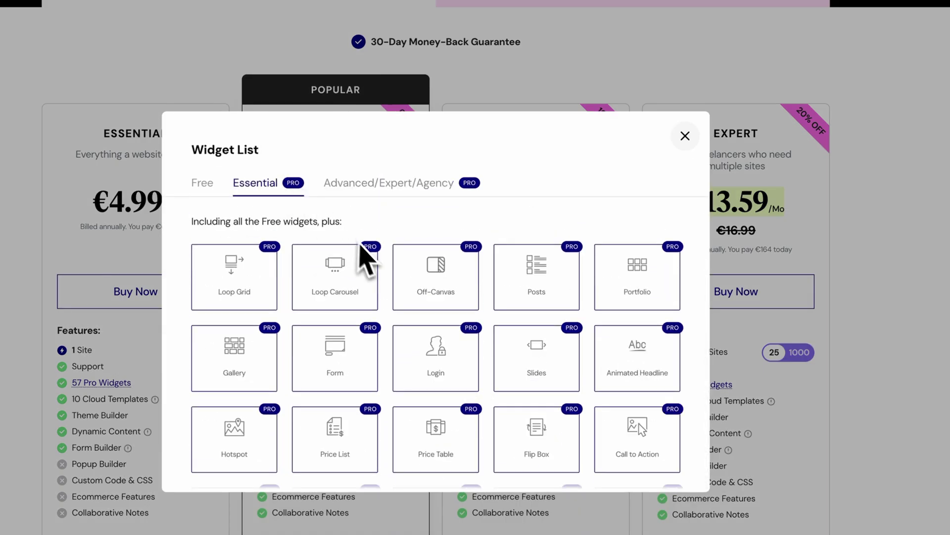
pyautogui.scroll(-10, 371, 247)
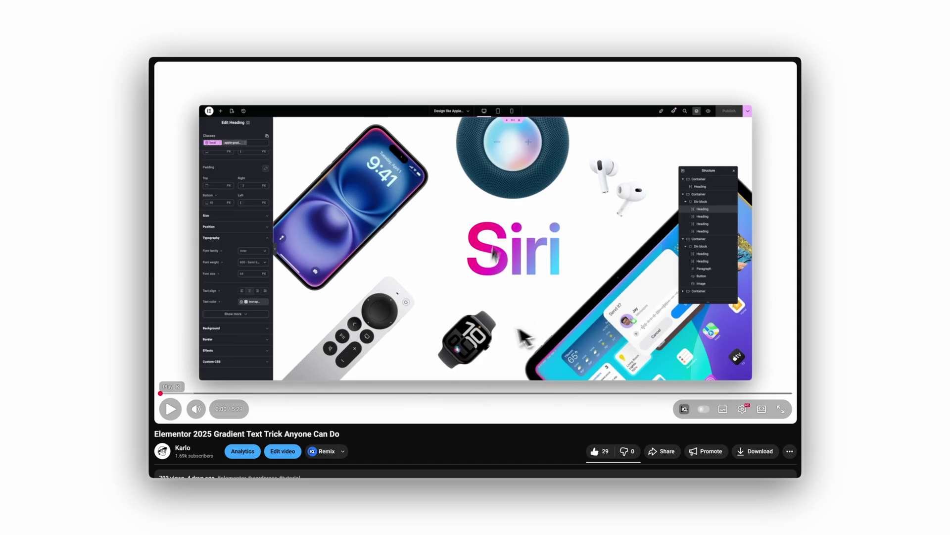
# On the Gradient Text Trick video, show the full description and highlight the Elementor Pro link
pyautogui.scroll(-5, 500, 328)
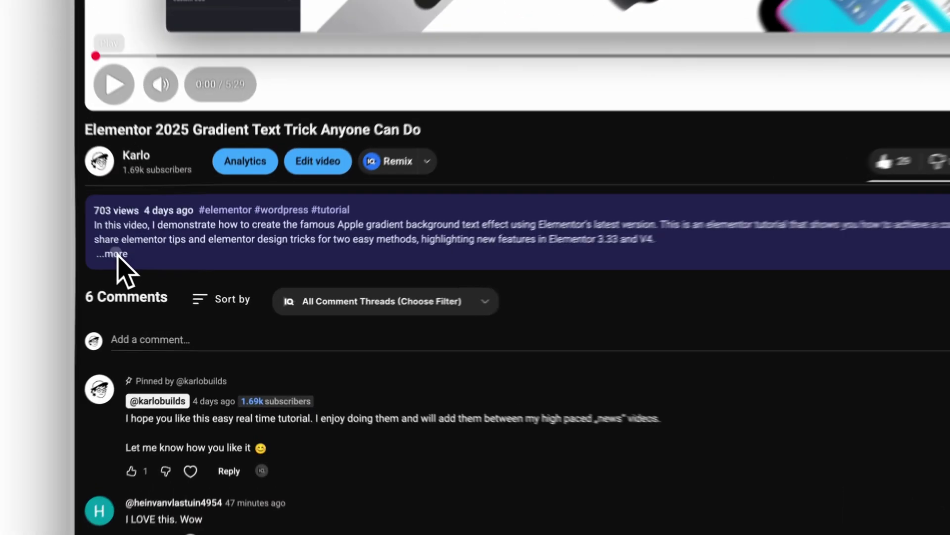
pyautogui.click(169, 286)
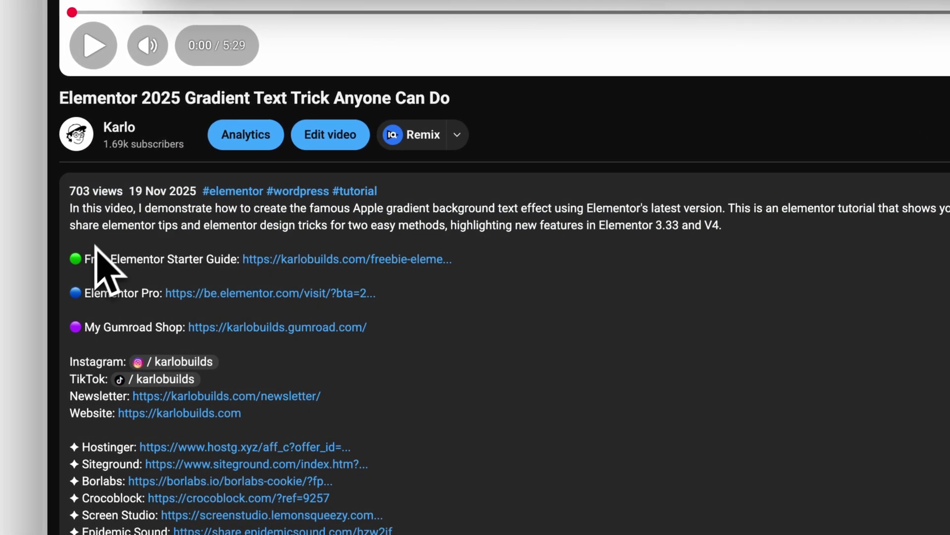
pyautogui.moveTo(67, 297); pyautogui.dragTo(151, 295)
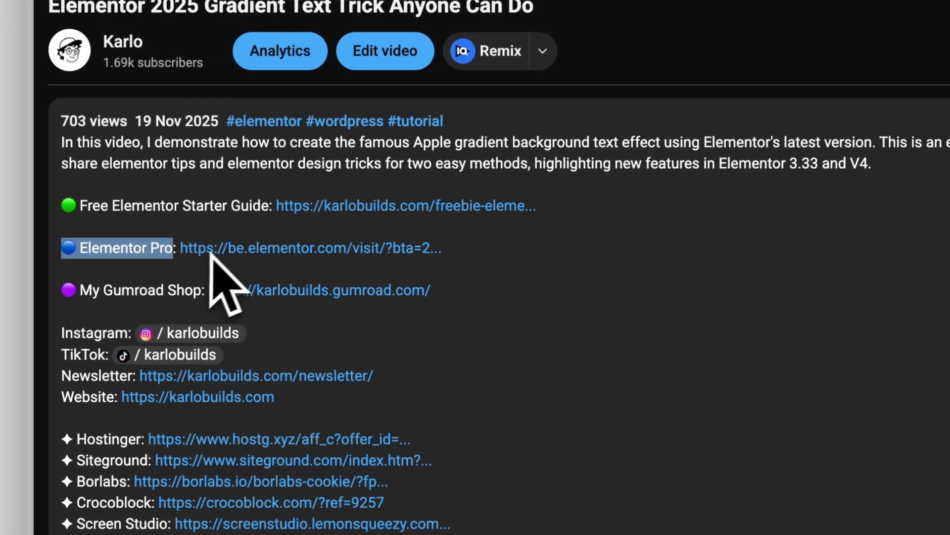